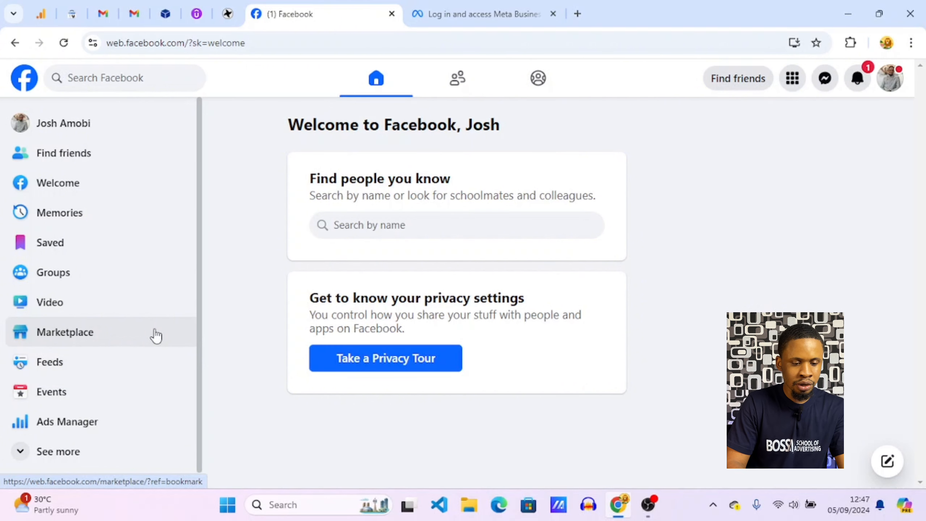
Step: Expand the full list of Facebook shortcuts to reveal the Pages entry
scroll(156, 335, down, 1)
scroll(155, 334, up, 1)
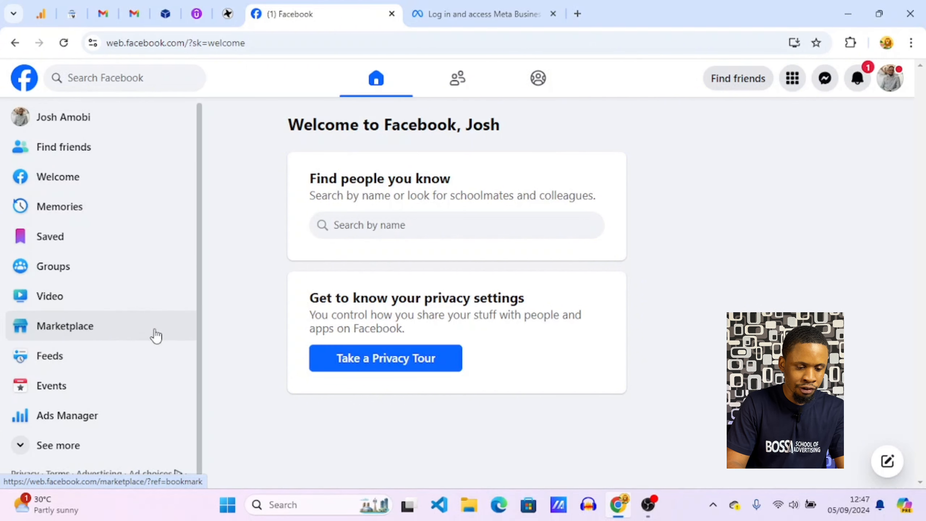
scroll(156, 334, down, 1)
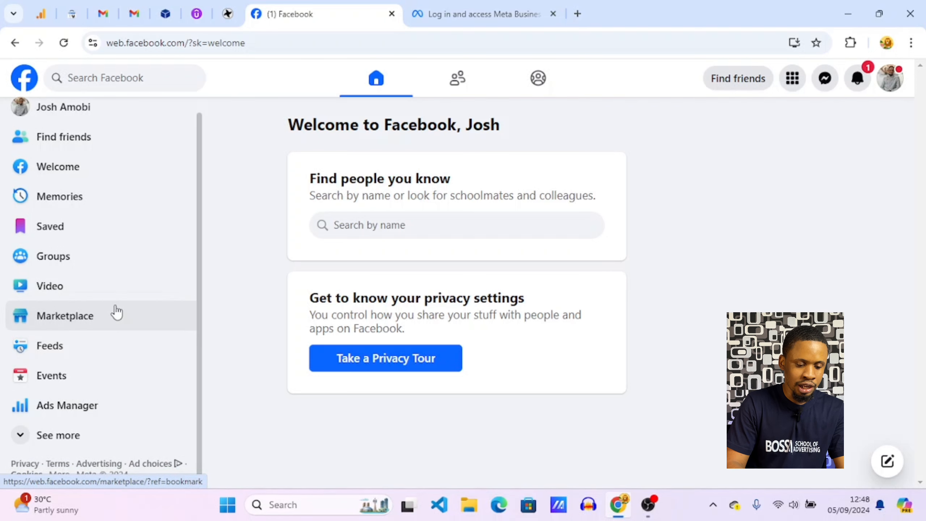
click(63, 434)
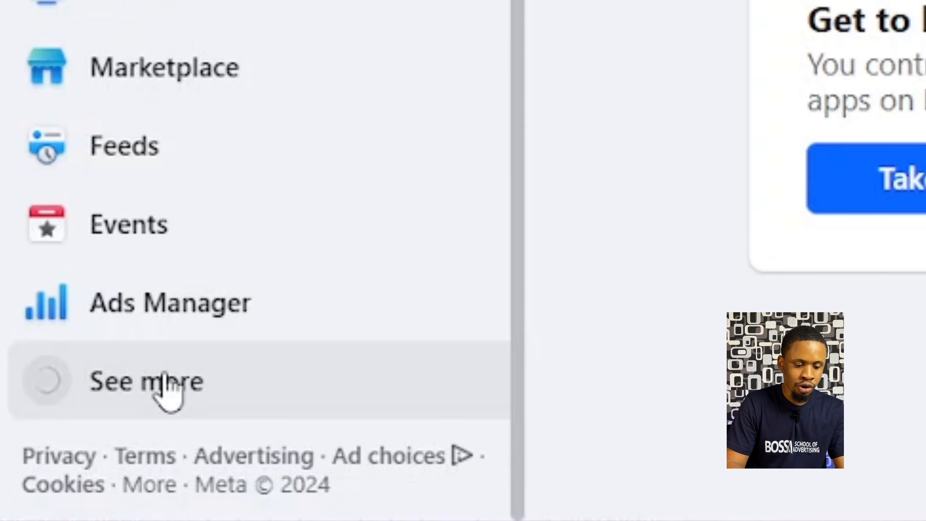
scroll(267, 176, down, 3)
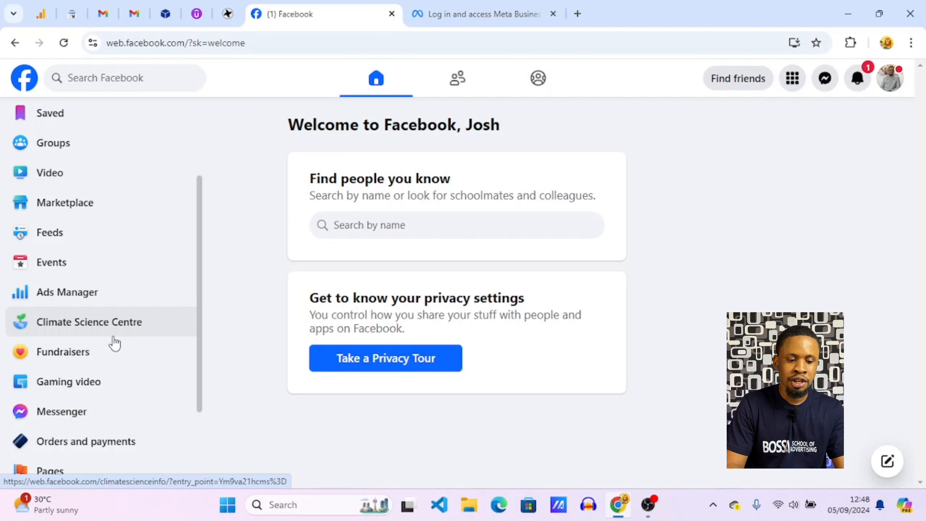
scroll(114, 343, down, 3)
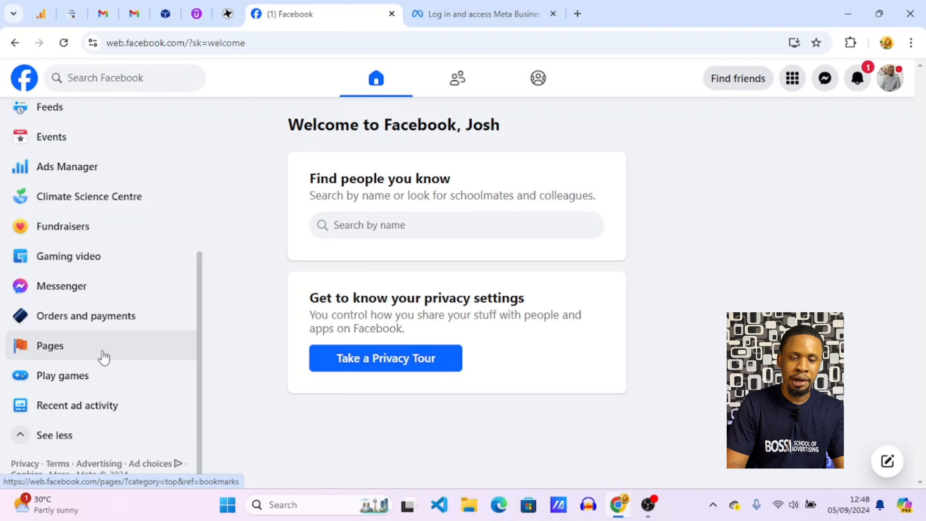
scroll(104, 357, up, 1)
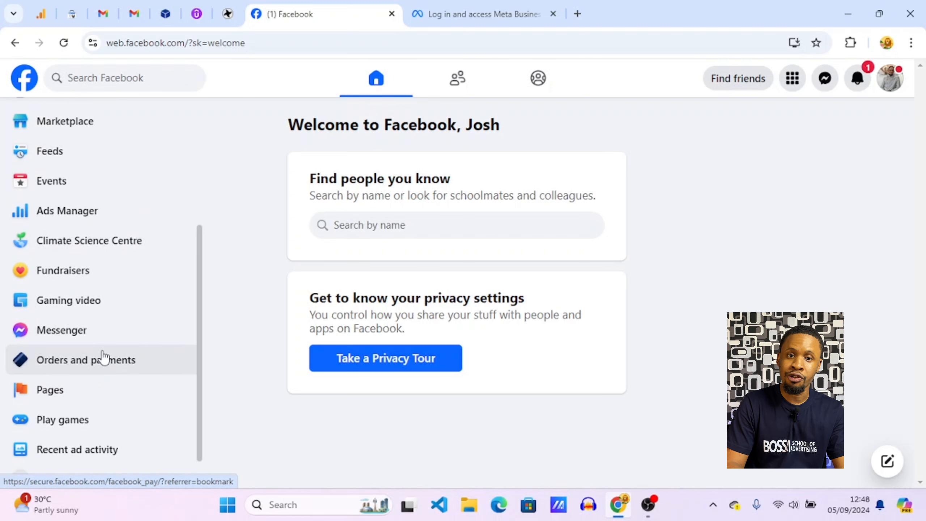
scroll(104, 357, down, 1)
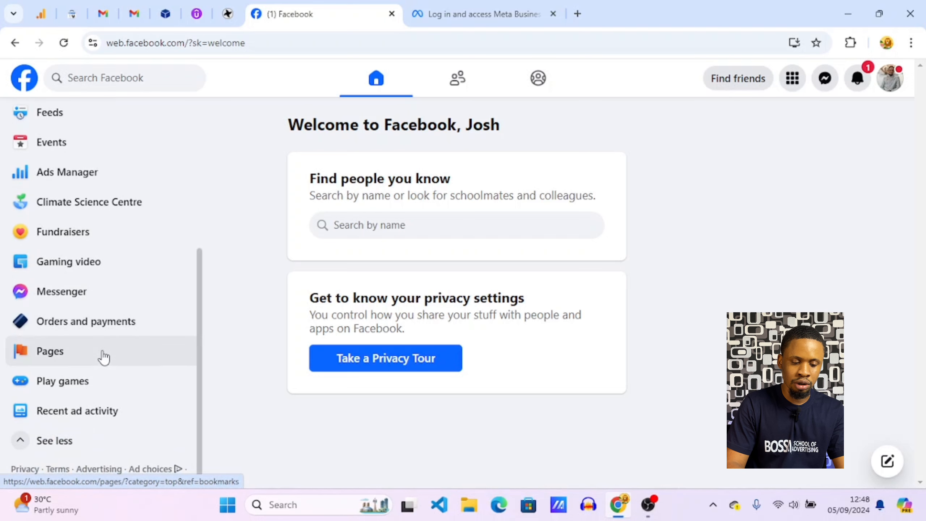
Step: Open the Pages section from the expanded list of shortcuts
click(53, 441)
click(63, 440)
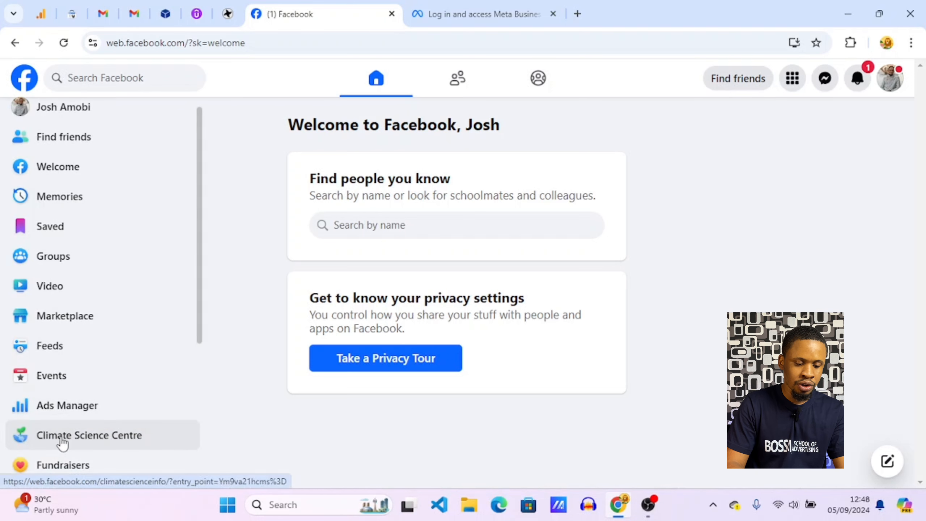
scroll(76, 408, down, 3)
scroll(76, 407, down, 3)
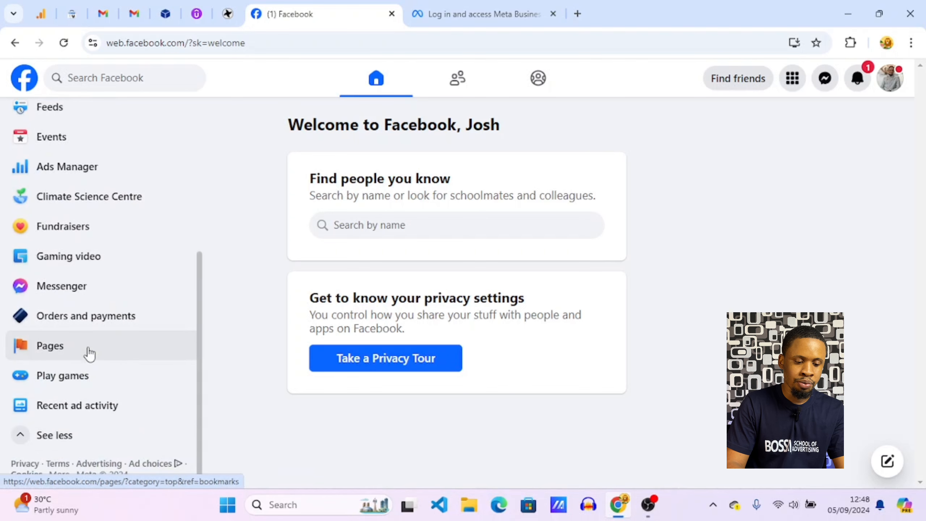
click(83, 351)
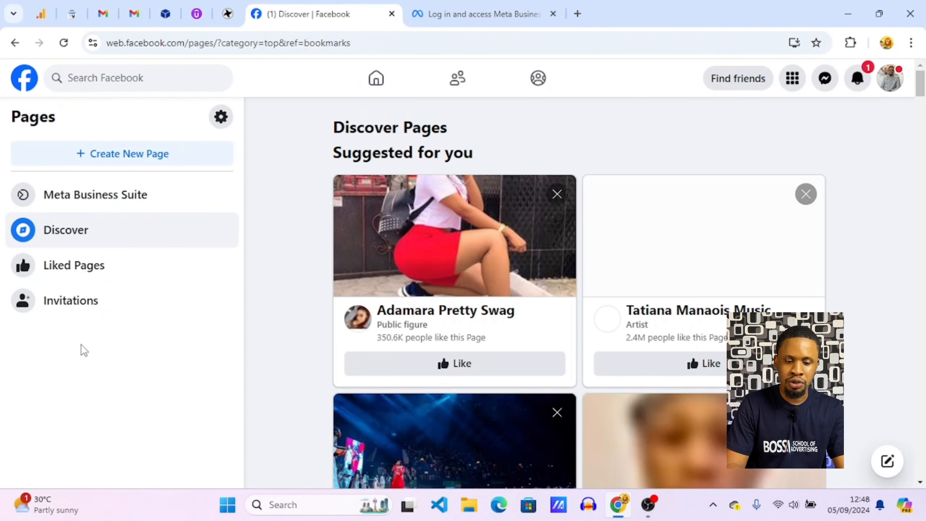
Step: Start creating a new Page and name it "Real estate informant"
scroll(288, 351, down, 4)
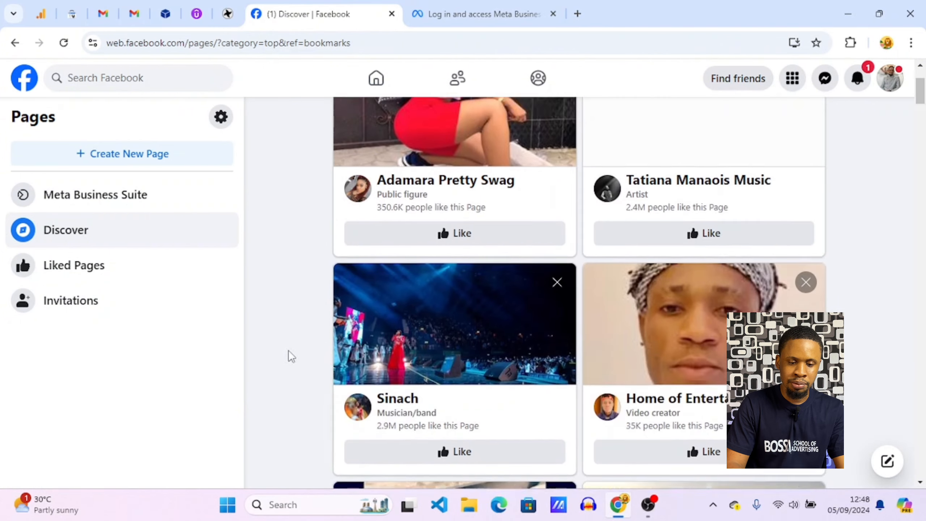
scroll(289, 351, up, 4)
scroll(288, 351, down, 2)
scroll(288, 350, up, 2)
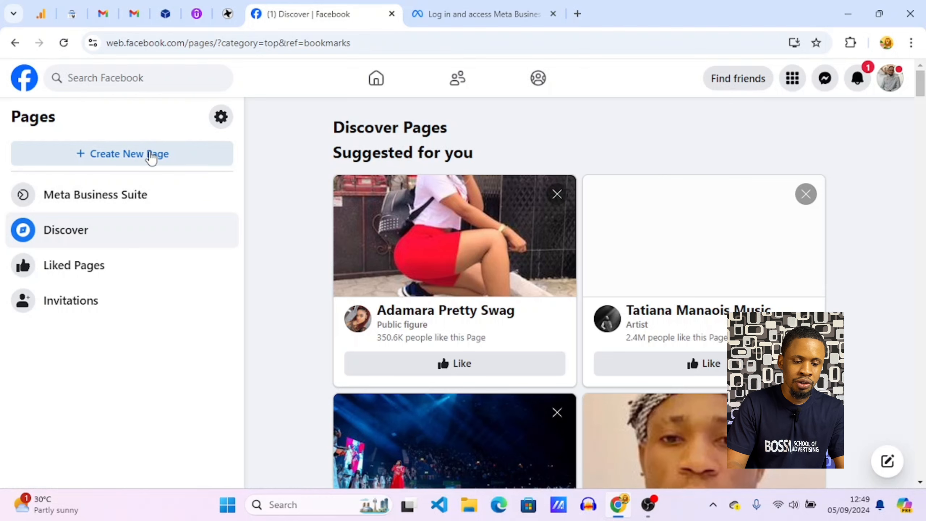
click(151, 156)
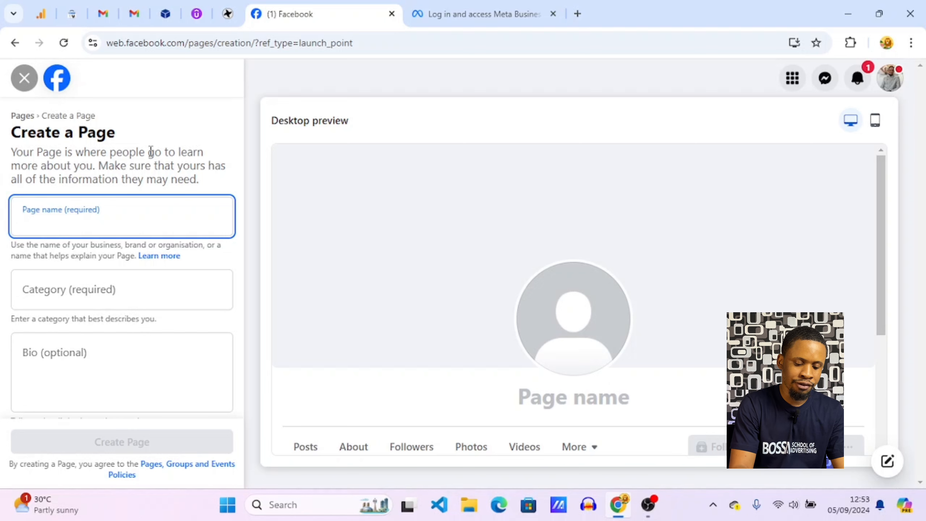
text(Real estate )
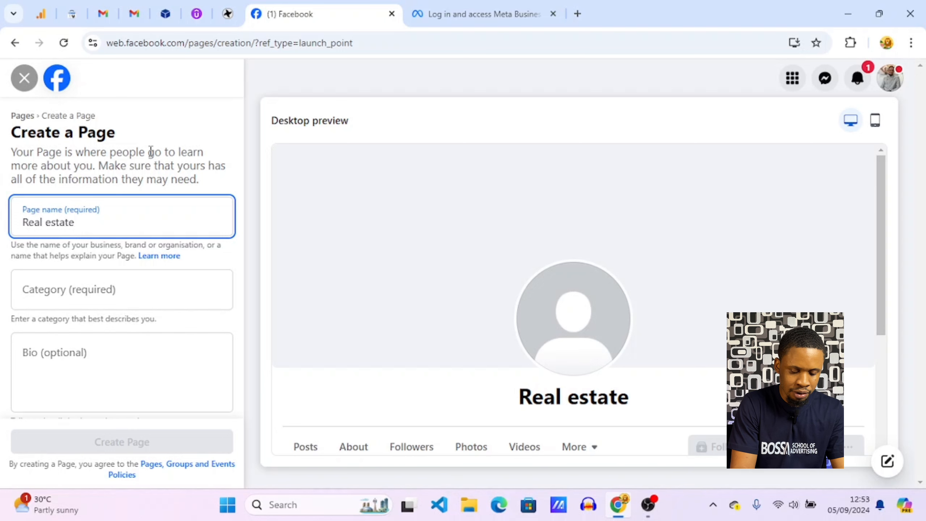
text(informant)
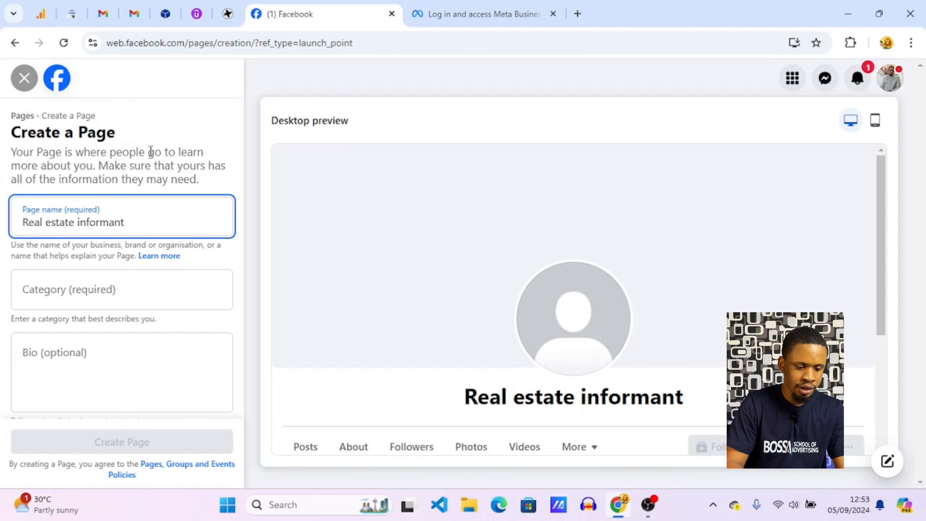
Step: Search the Page categories for "real estate" and choose Estate agent as the category
click(125, 302)
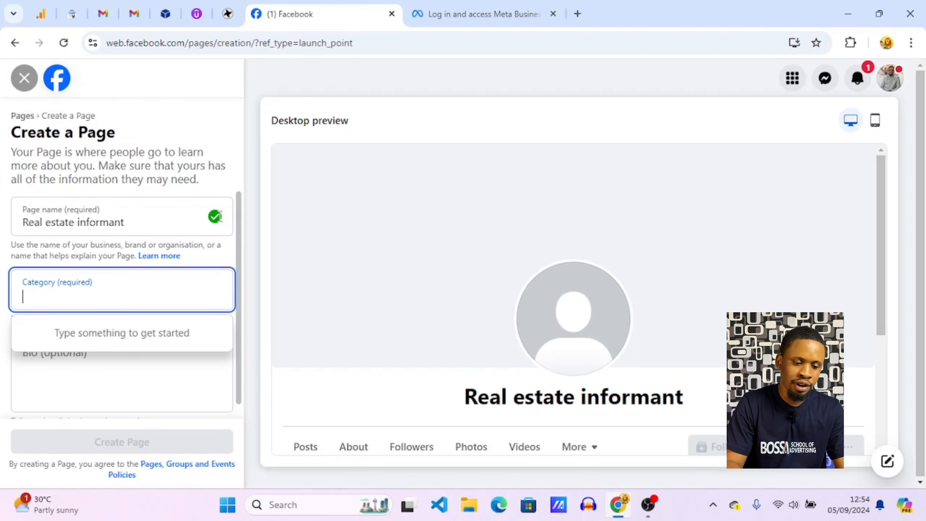
click(155, 299)
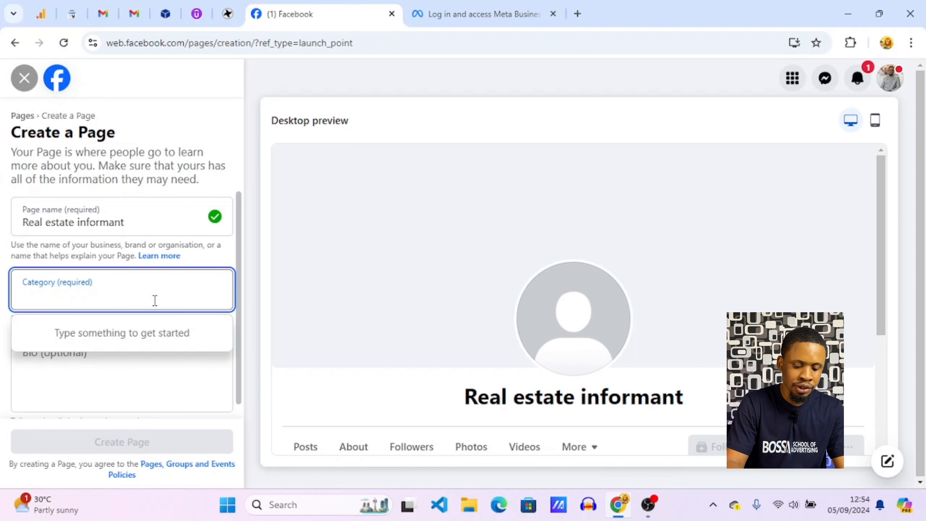
text(rea)
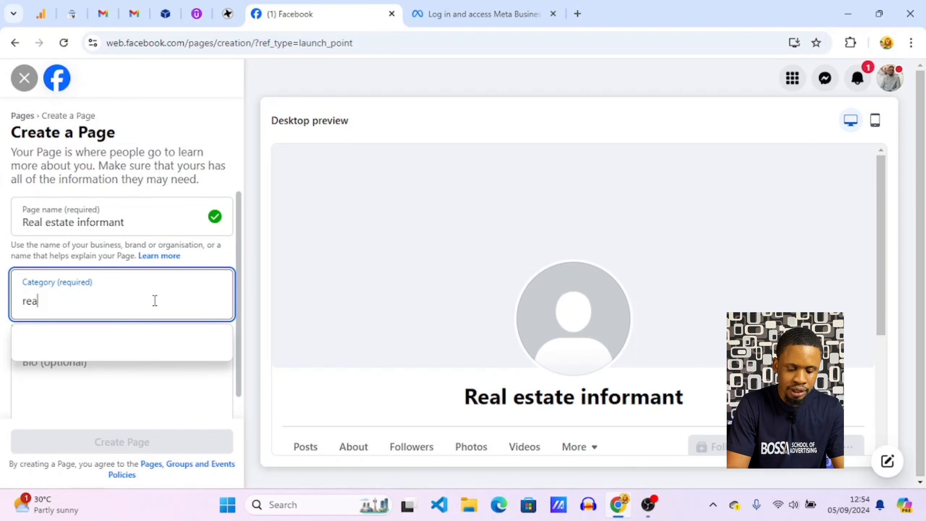
text(l estate)
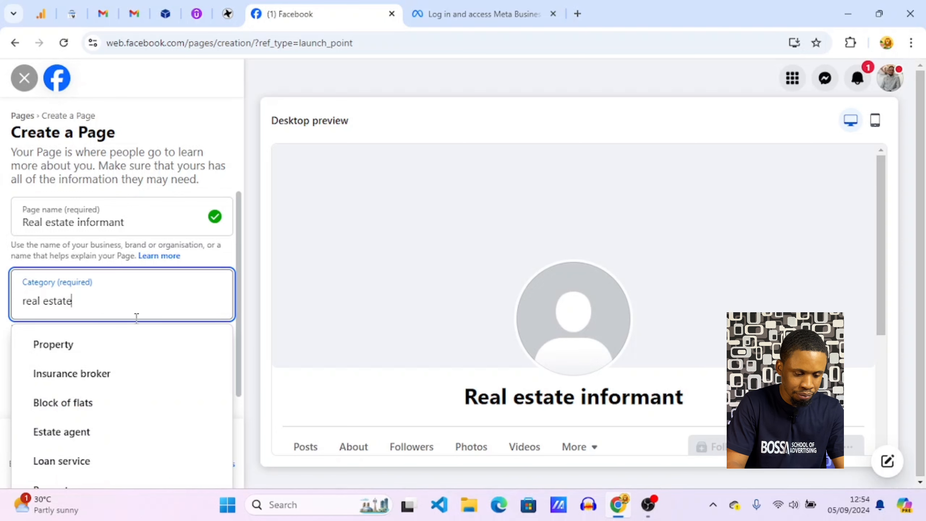
scroll(131, 372, down, 2)
scroll(133, 372, up, 2)
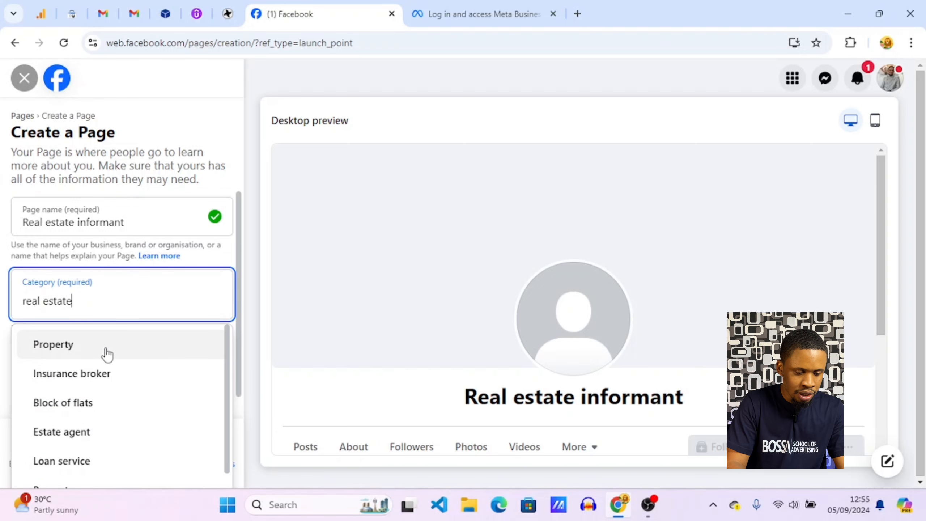
scroll(165, 377, down, 1)
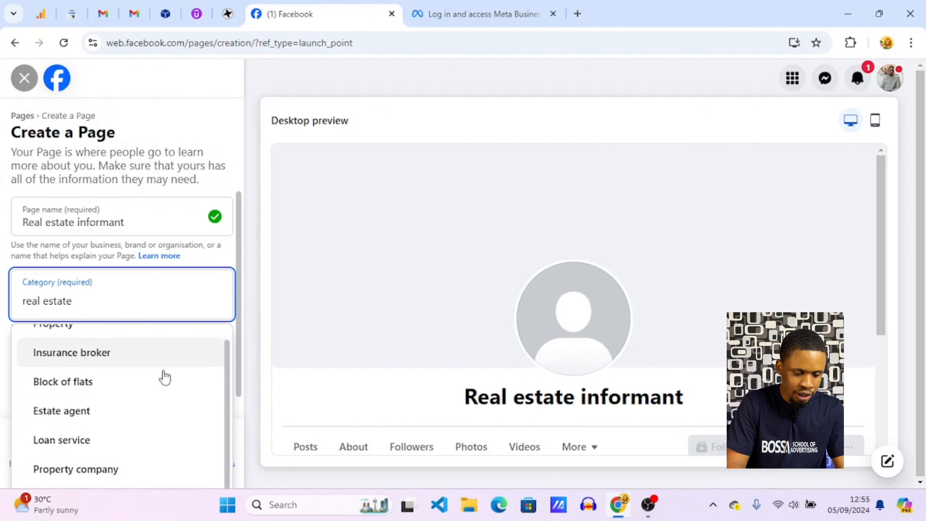
scroll(163, 378, down, 1)
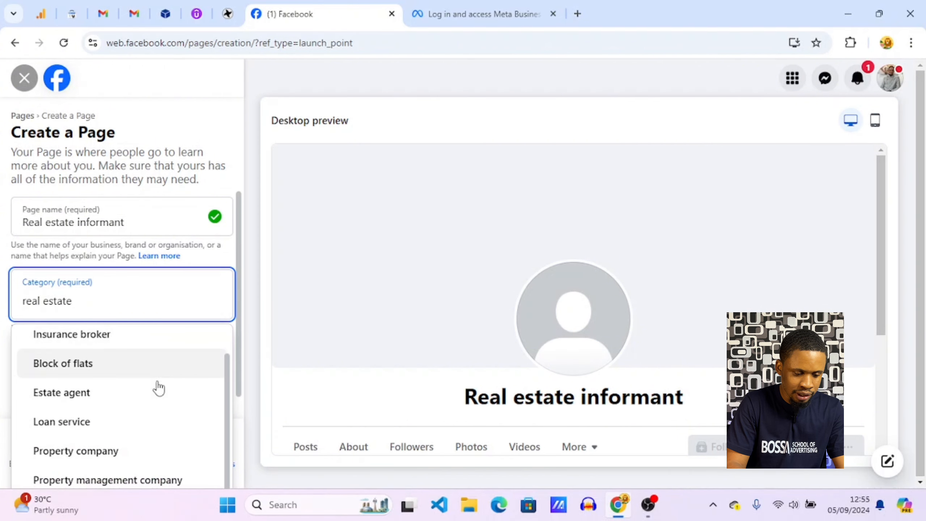
scroll(147, 408, down, 1)
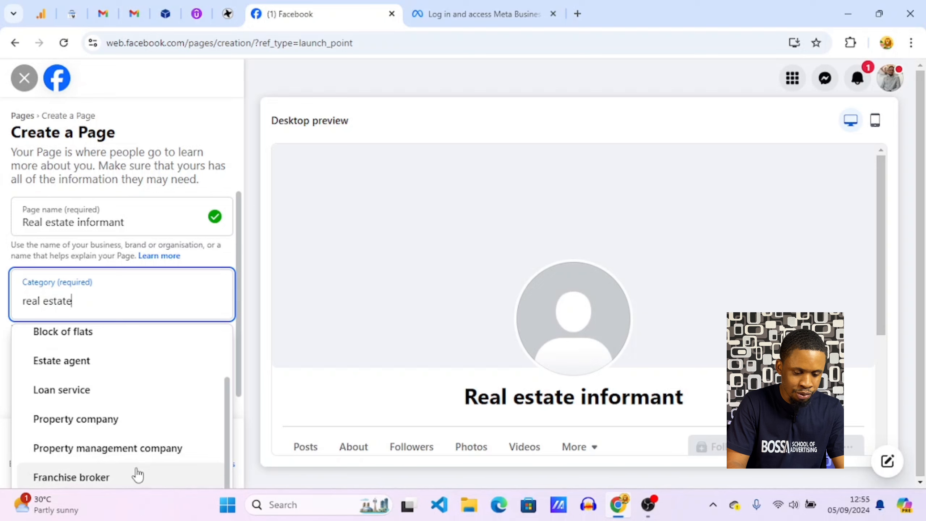
scroll(165, 393, up, 2)
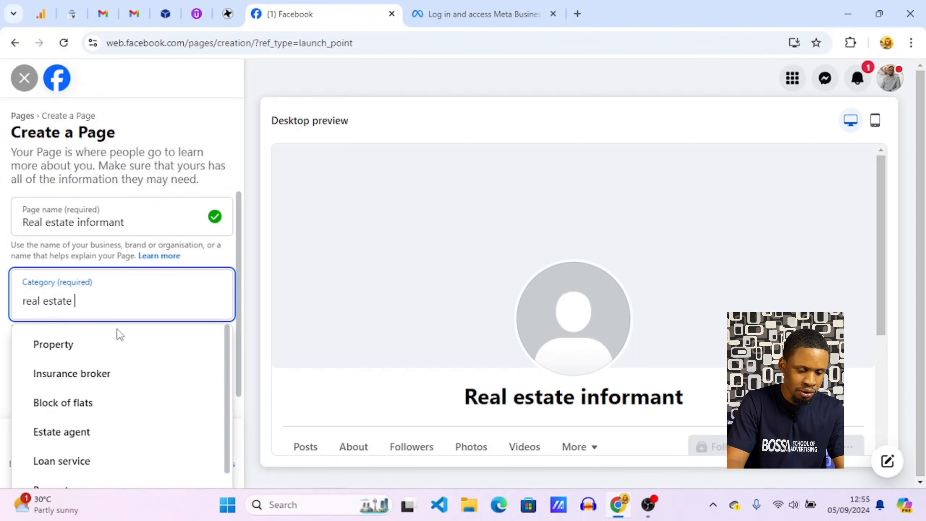
click(83, 429)
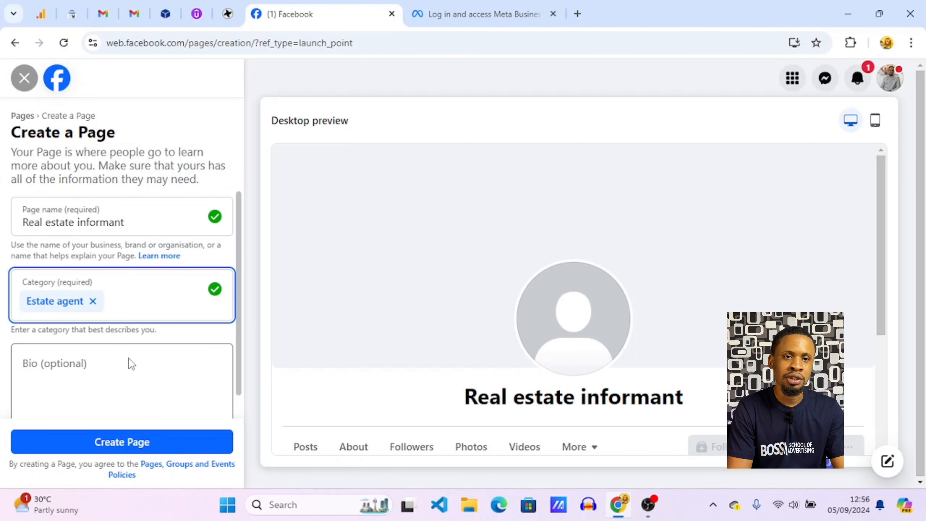
Step: Add Commercial property agent and Property service as further categories for the Page
text(prop)
scroll(128, 413, down, 2)
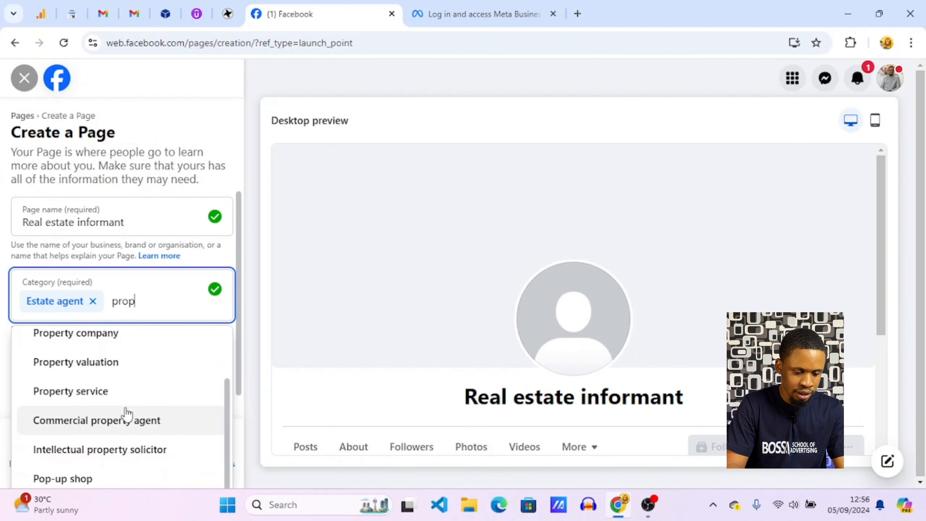
click(144, 424)
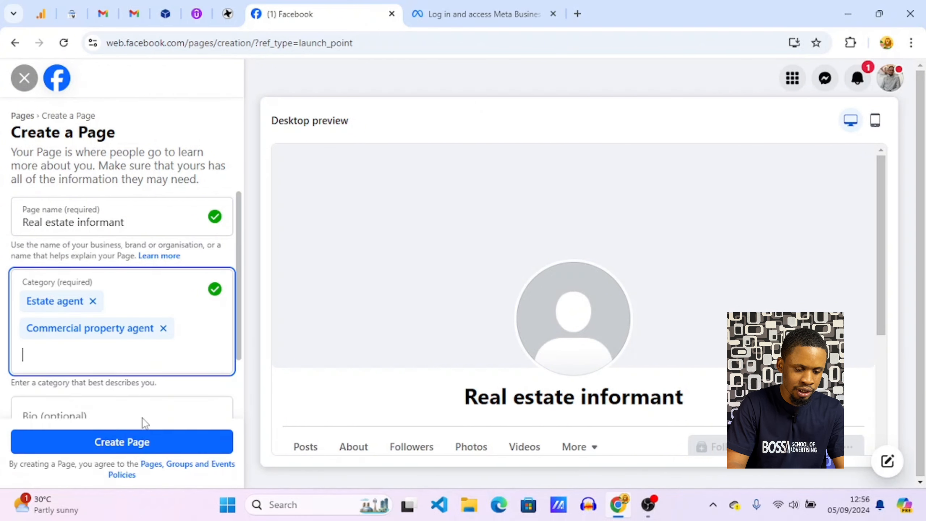
text(property)
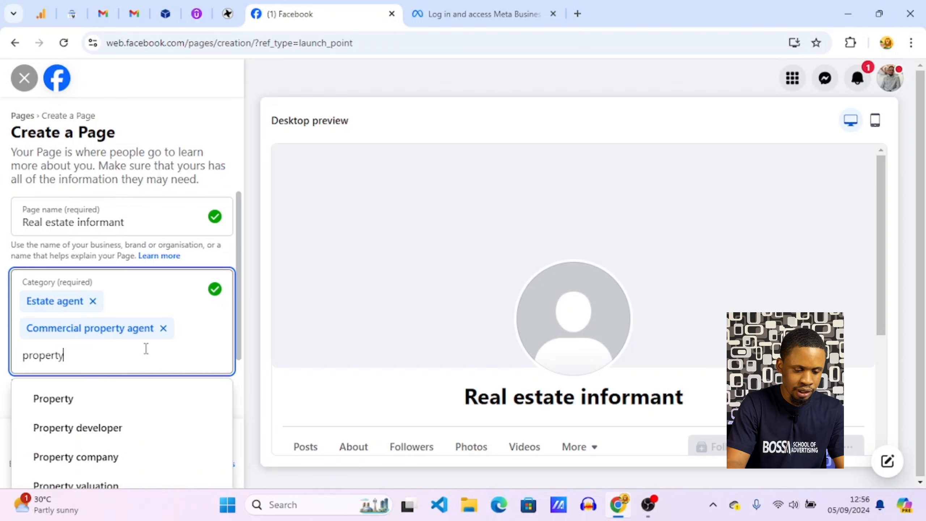
scroll(182, 329, down, 2)
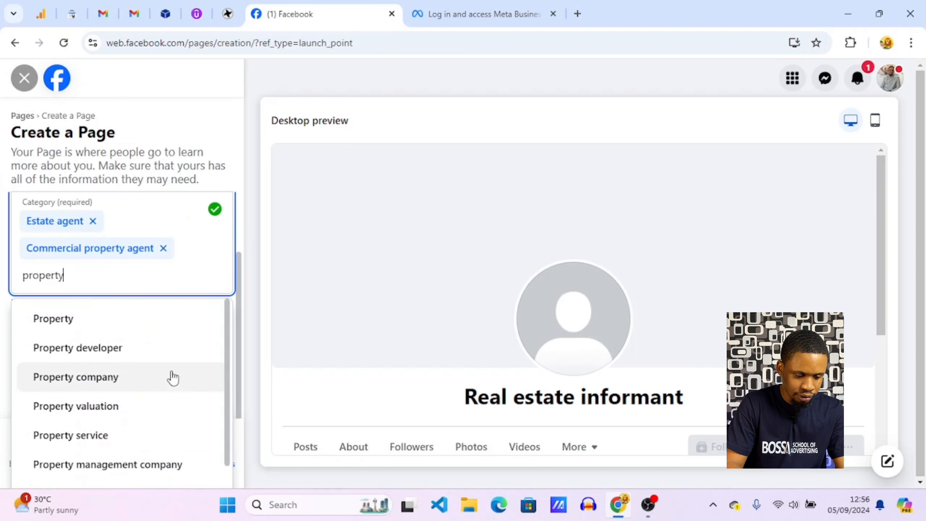
scroll(174, 379, down, 1)
scroll(171, 384, down, 1)
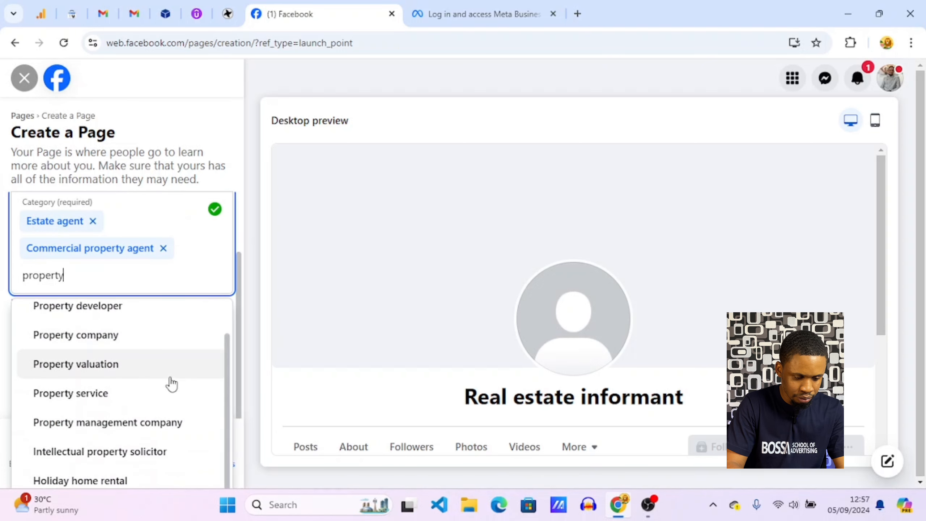
click(154, 395)
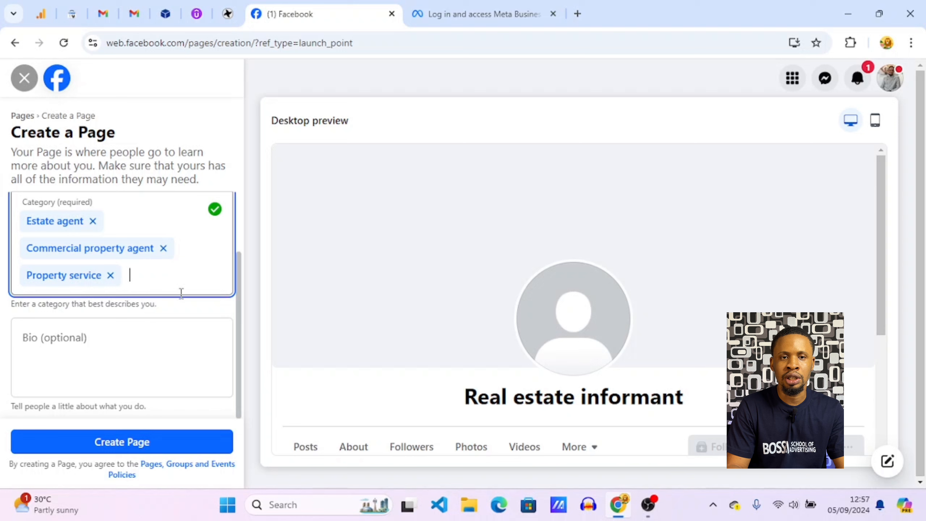
Step: Write the Page's bio as "Your No 1 real estate informant in Nigeria"
click(156, 347)
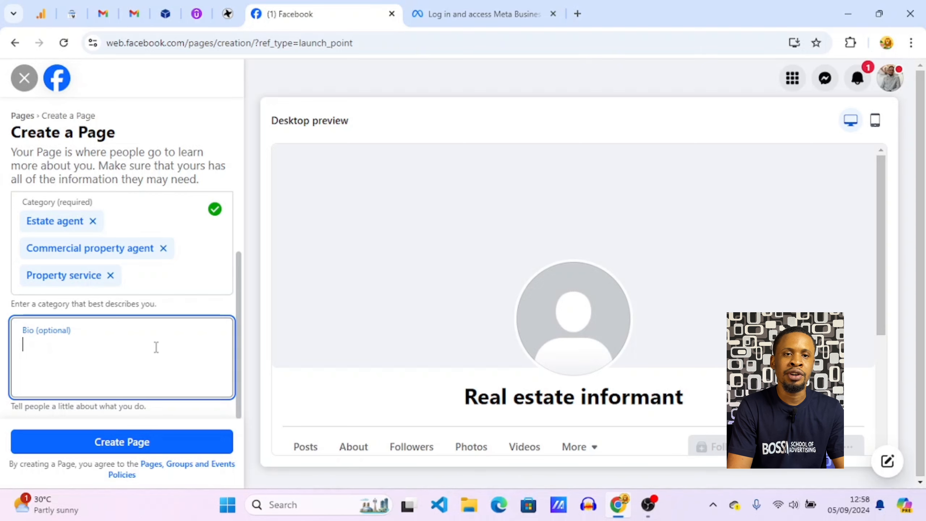
text(Your)
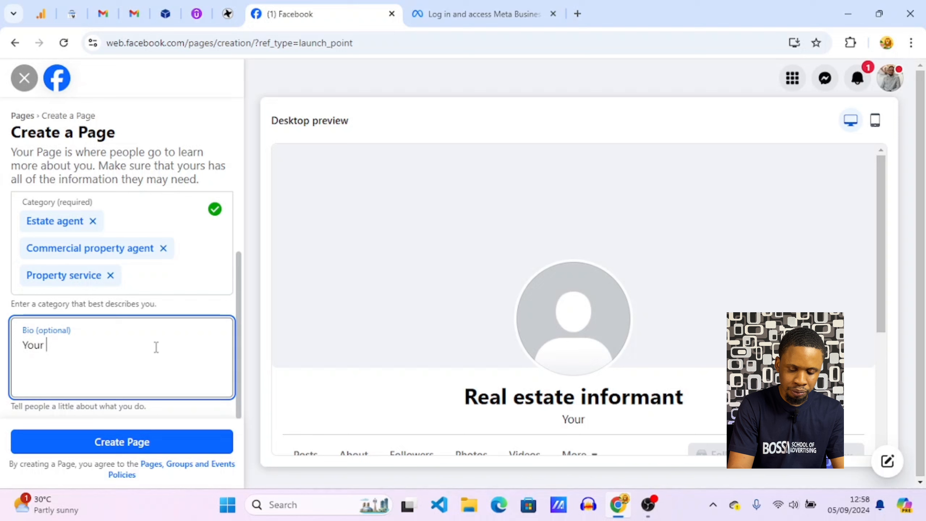
key(BackSpace)
key(BackSpace)
key(BackSpace)
key(BackSpace)
key(BackSpace)
text(Y)
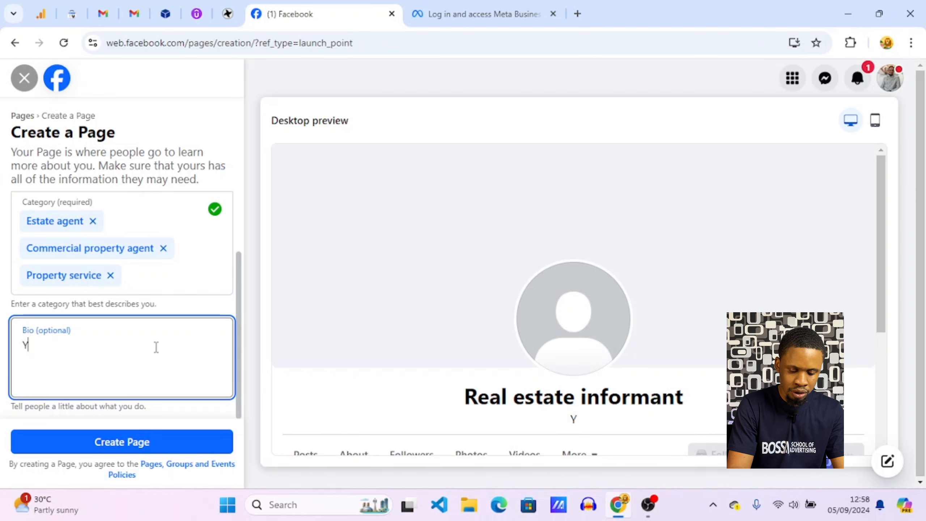
text(our )
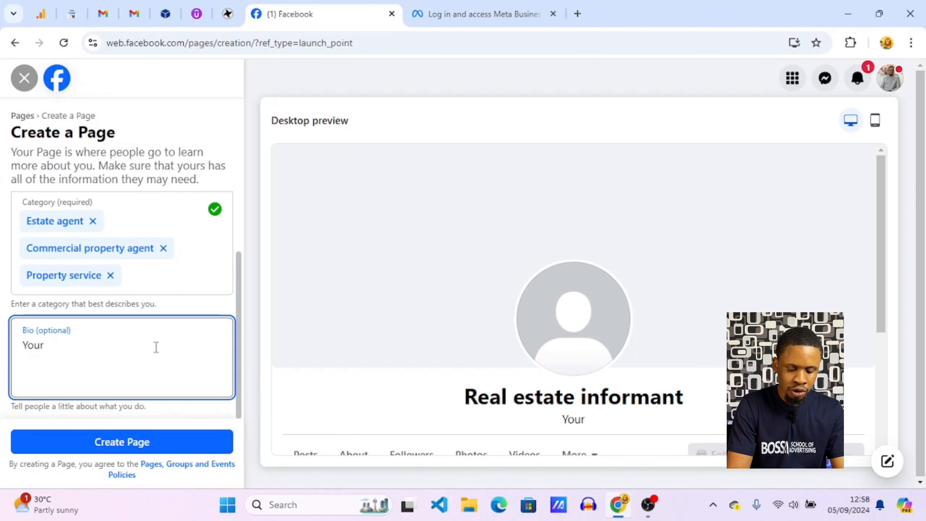
text(No 1)
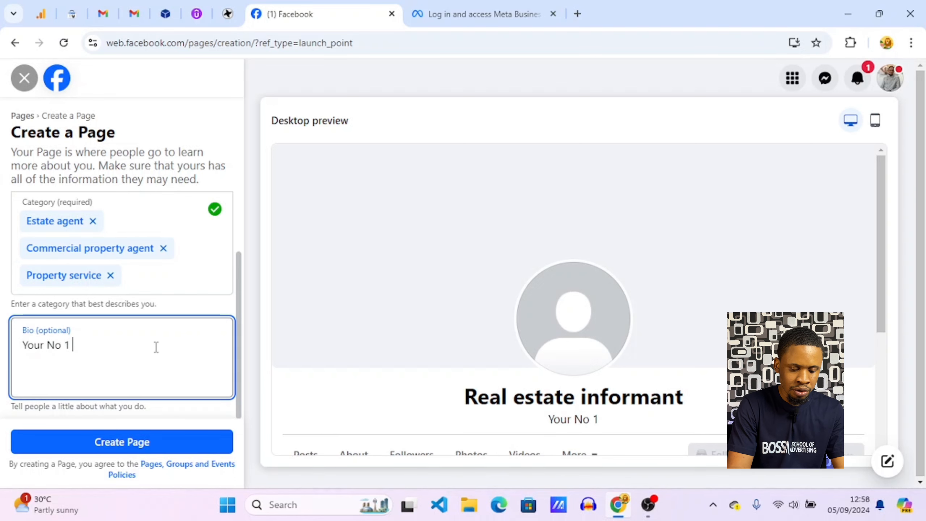
text( real)
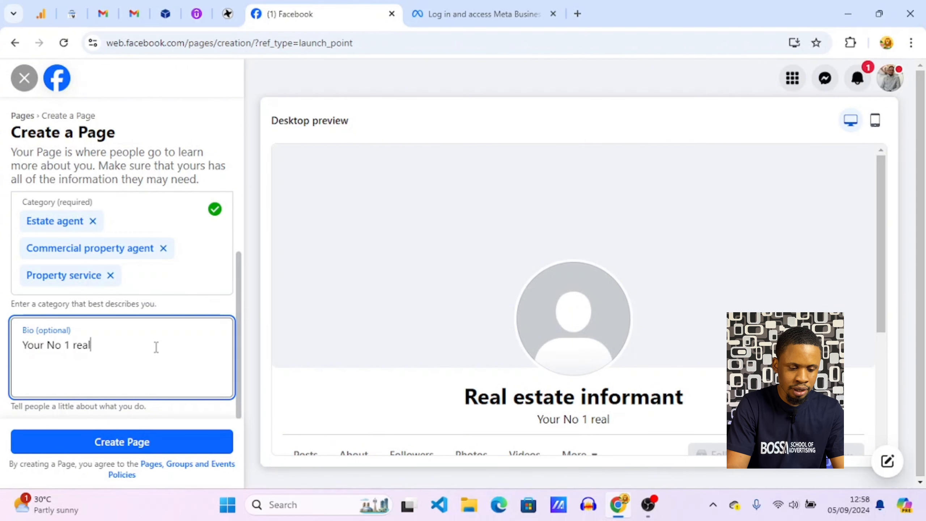
text( estate )
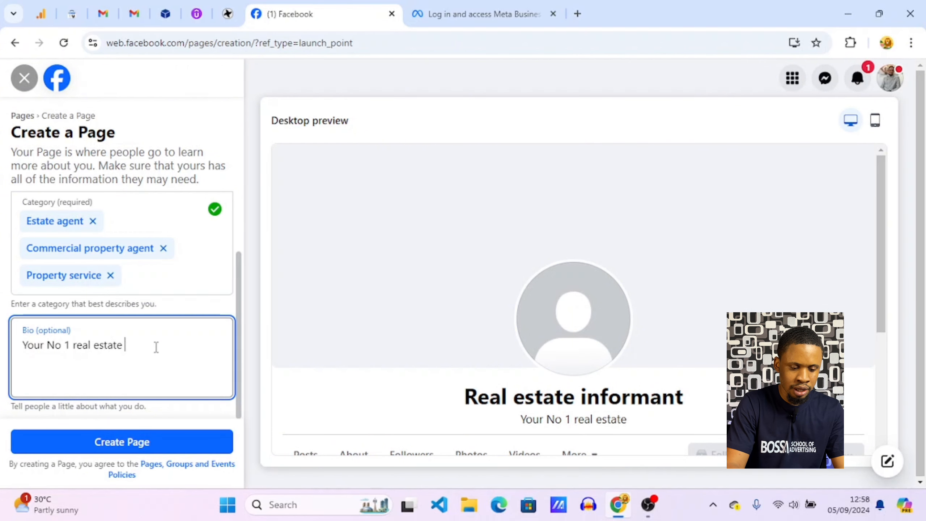
text(infor)
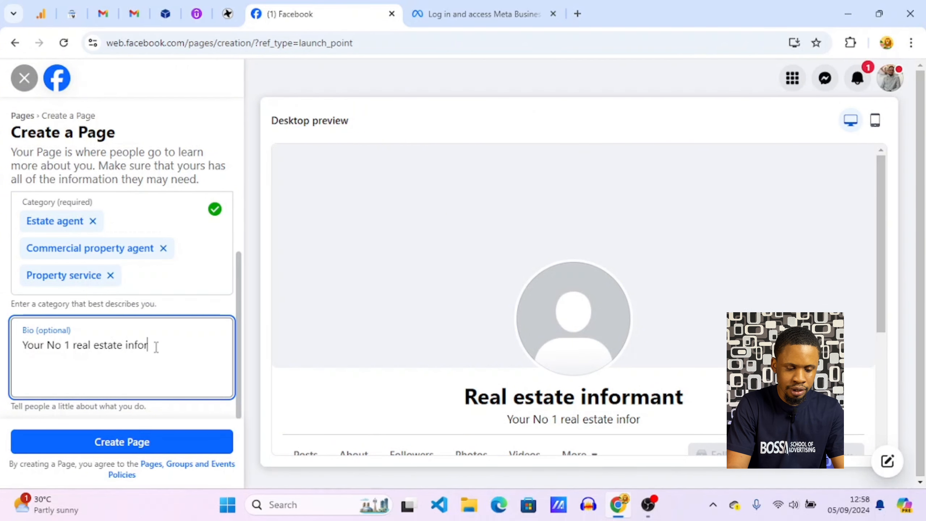
text(mant i)
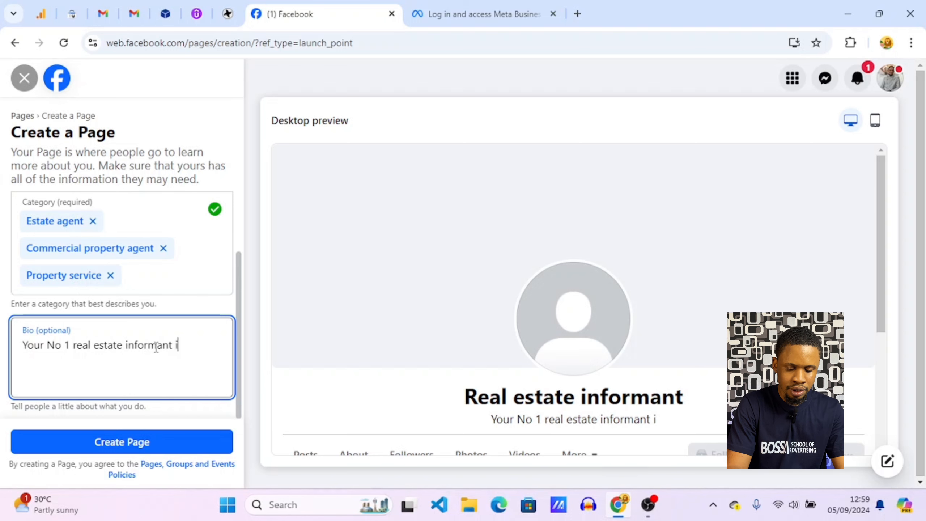
text(n Nigeri)
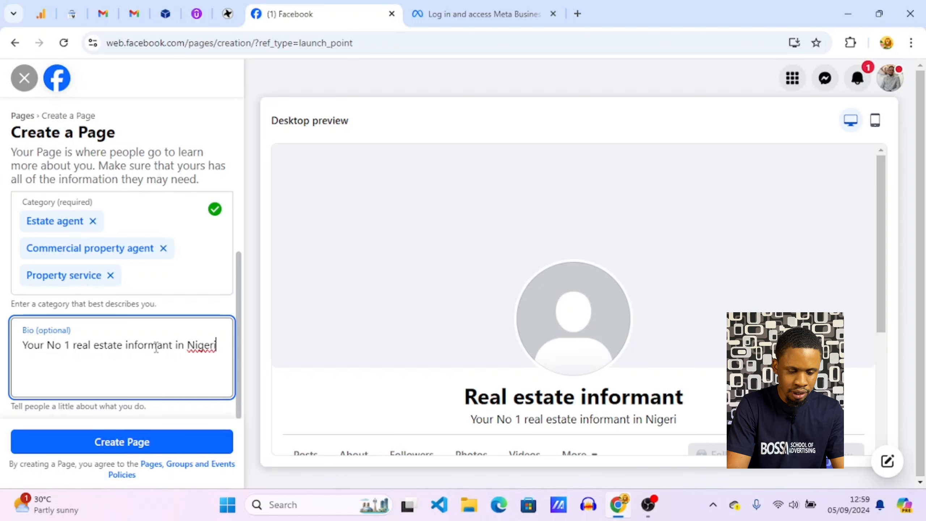
text(a)
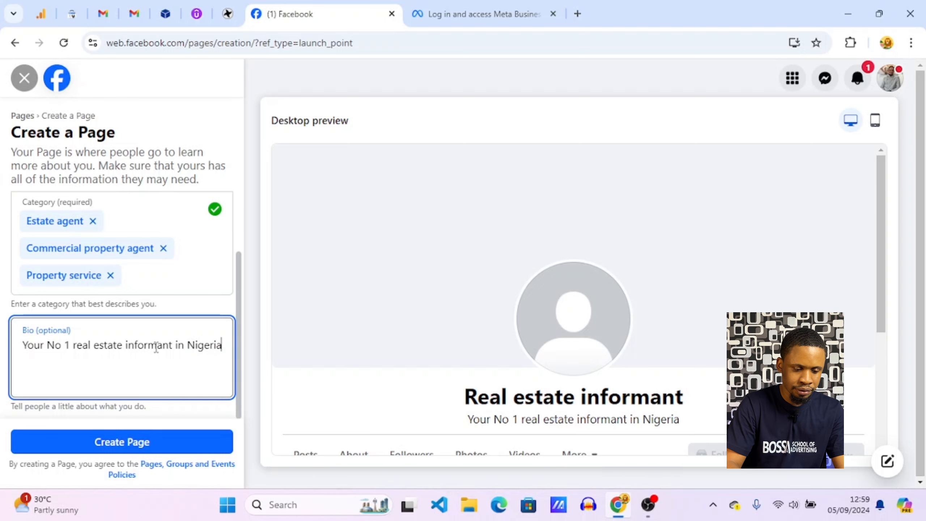
Step: Add a full stop after "No" and another at the end of the bio
click(62, 345)
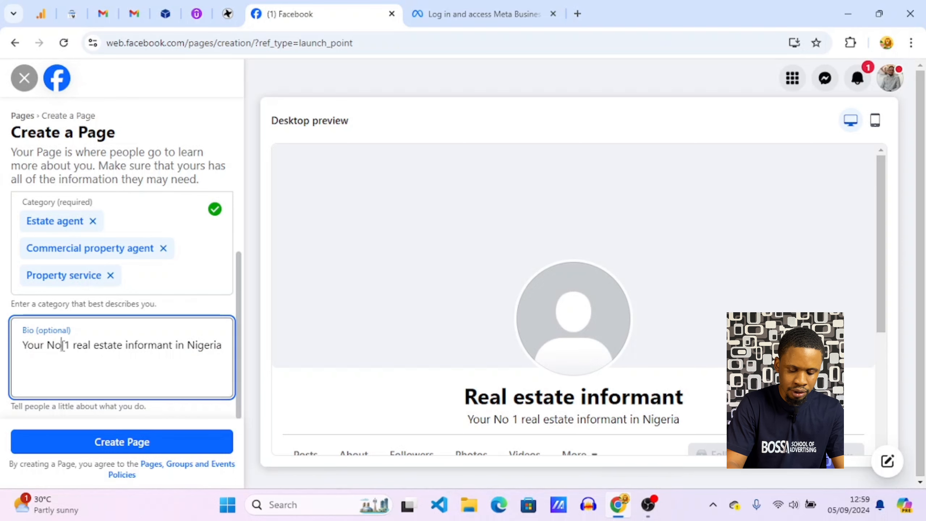
text(.)
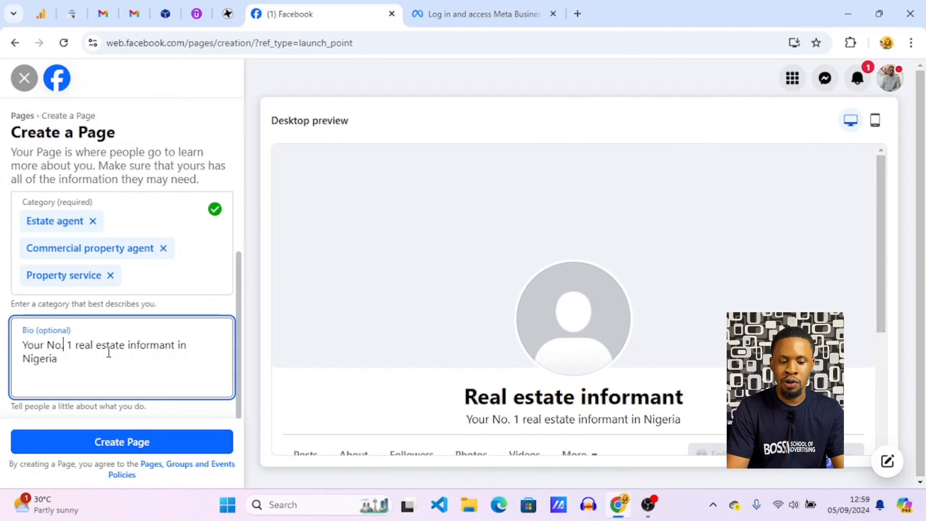
click(78, 359)
text(.)
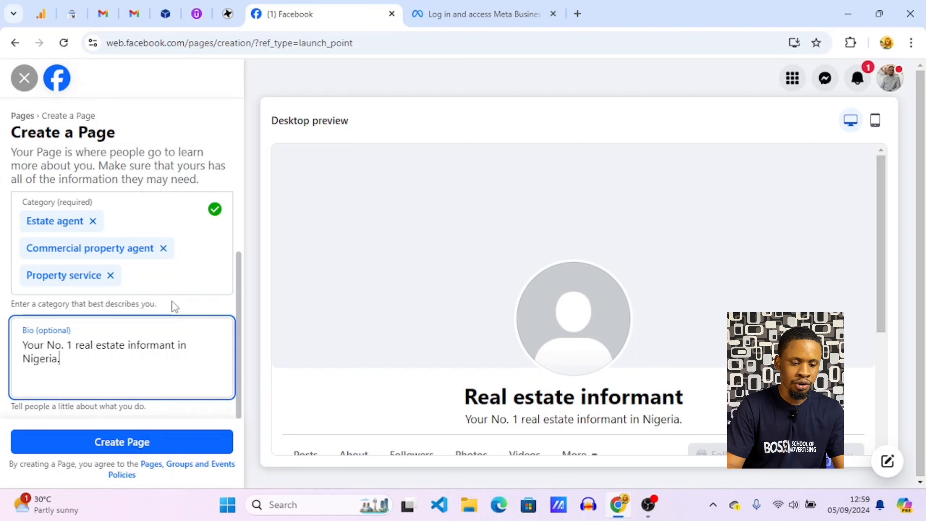
Step: Create the Page with the entered name, categories and bio
scroll(173, 307, up, 2)
scroll(173, 307, down, 2)
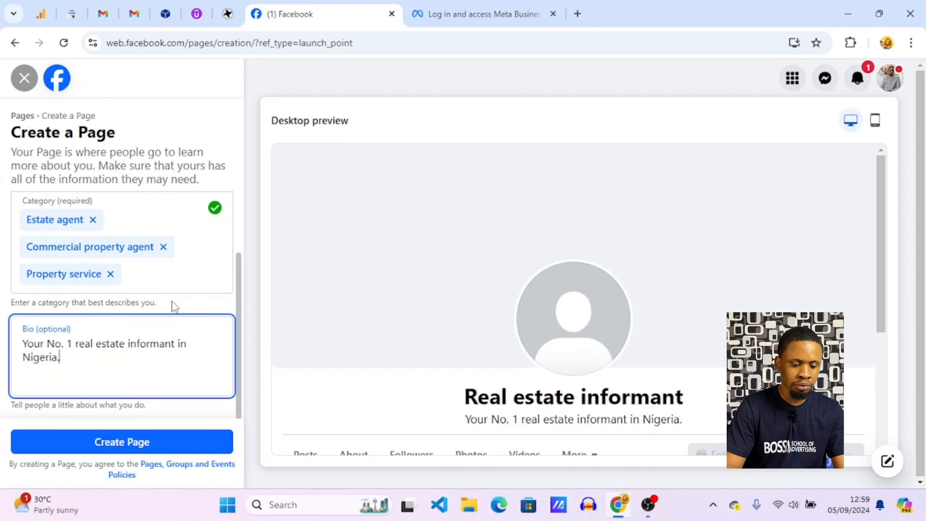
click(144, 443)
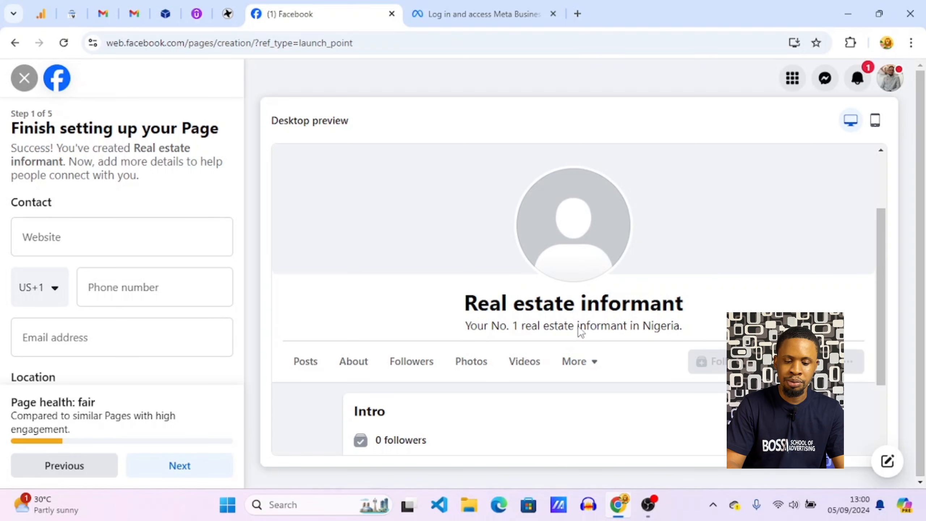
Step: Complete the Page's contact and location details with hours set to Always open, and continue without saving the address in the browser
click(159, 289)
click(116, 326)
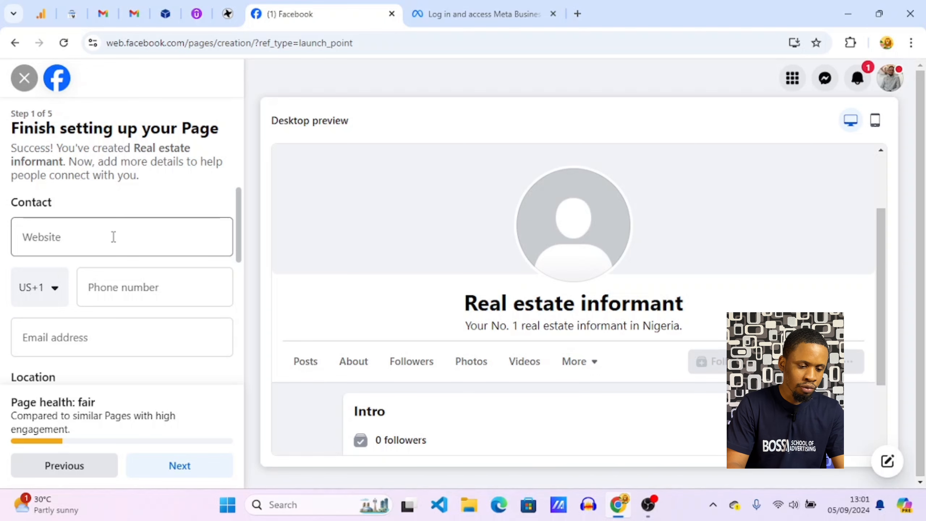
click(80, 239)
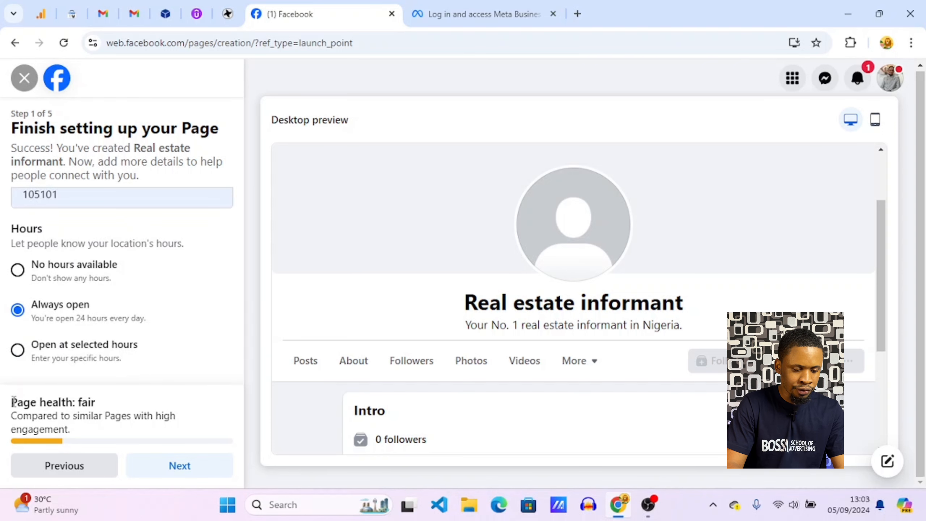
mouse_move(11, 401)
mouse_down()
mouse_move(180, 424)
mouse_move(121, 428)
mouse_move(165, 323)
mouse_move(147, 351)
mouse_up()
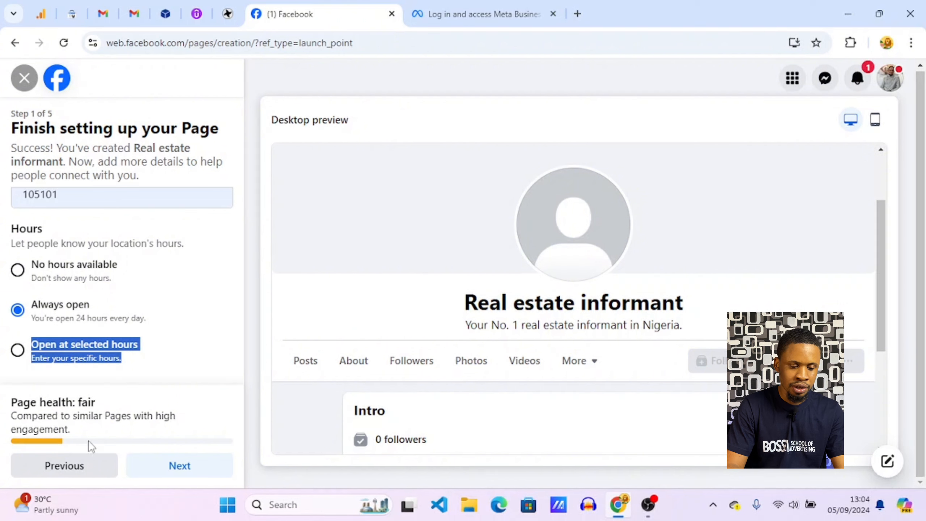
click(205, 461)
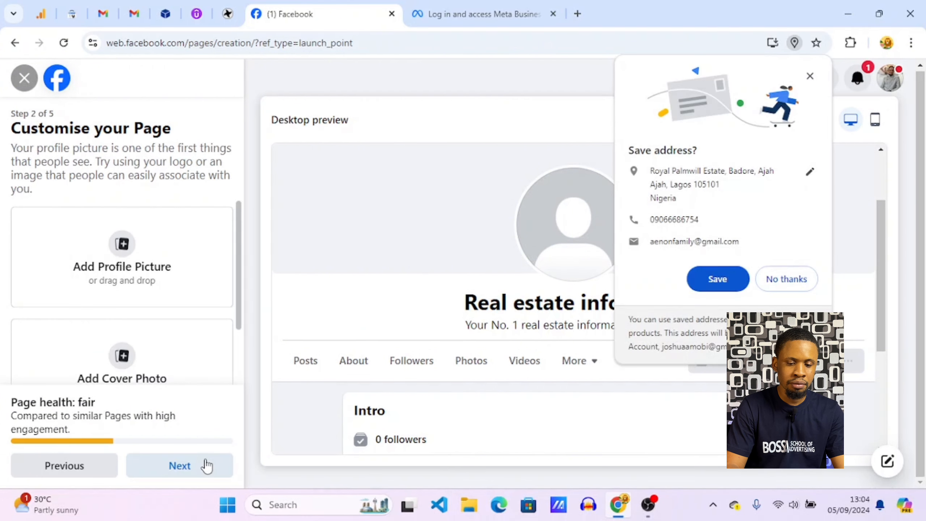
click(773, 277)
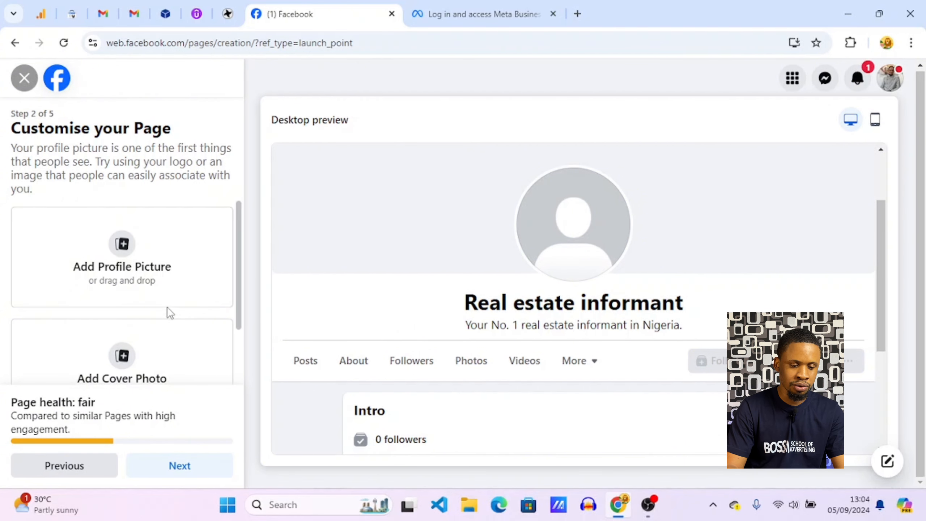
Step: Add a profile picture and a cover photo to the Page, adjusting the cover's vertical position, and continue the setup
scroll(168, 308, down, 1)
scroll(170, 312, down, 1)
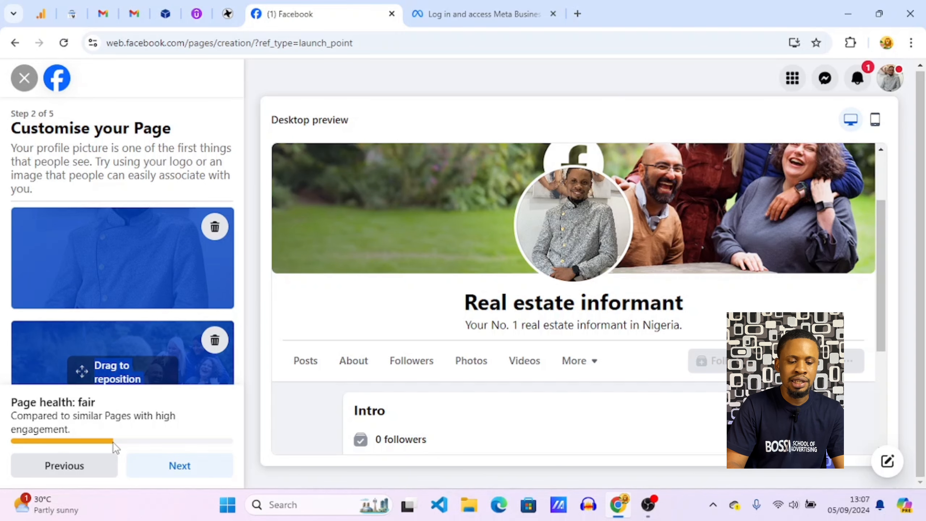
drag(141, 348, 141, 332)
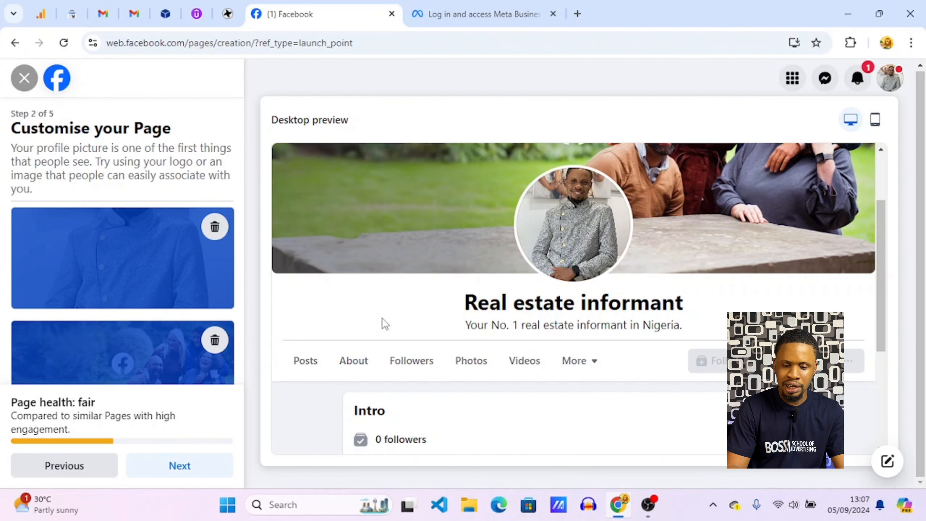
scroll(461, 280, up, 3)
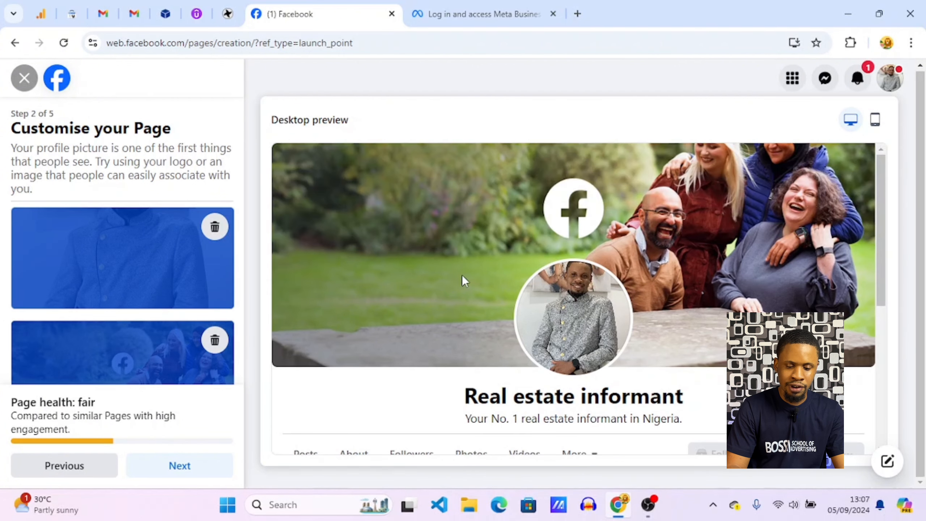
click(200, 466)
Step: Skip connecting a WhatsApp phone number to the Page
triple_click(154, 350)
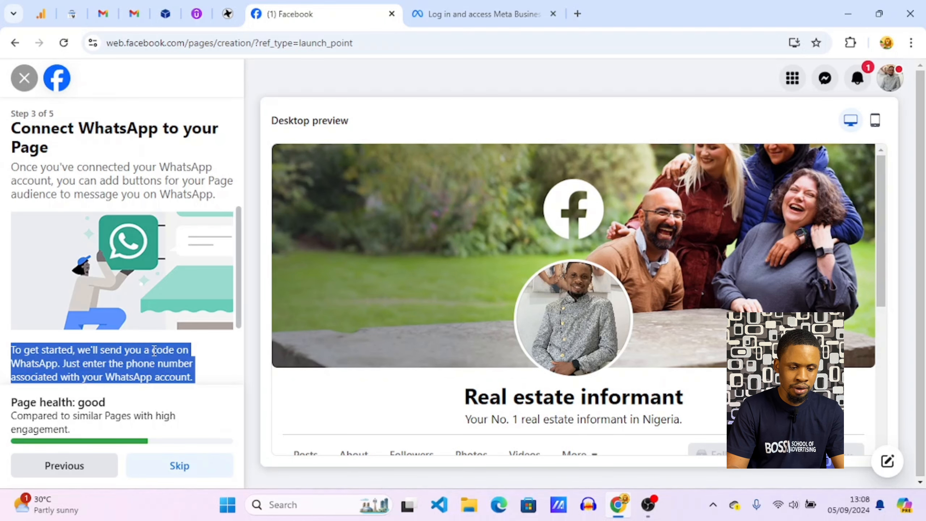
scroll(199, 261, down, 2)
scroll(202, 265, up, 1)
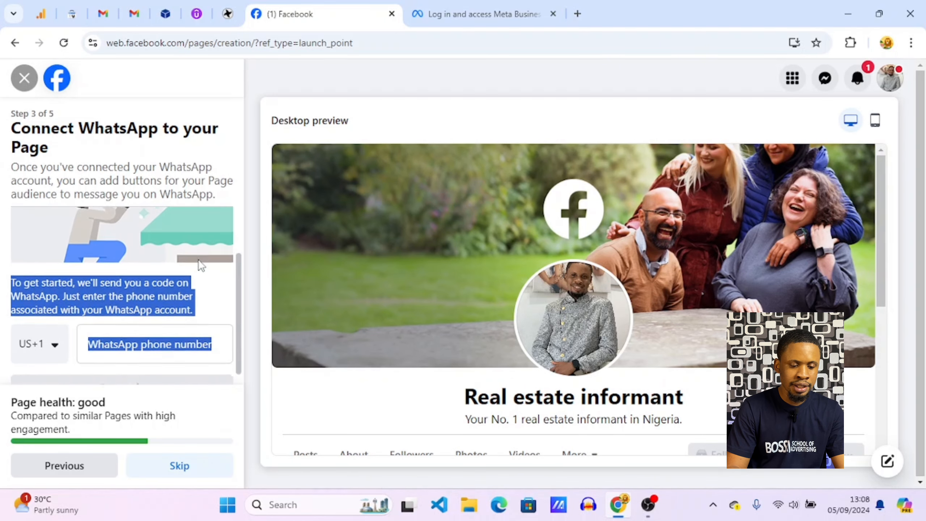
scroll(202, 266, down, 1)
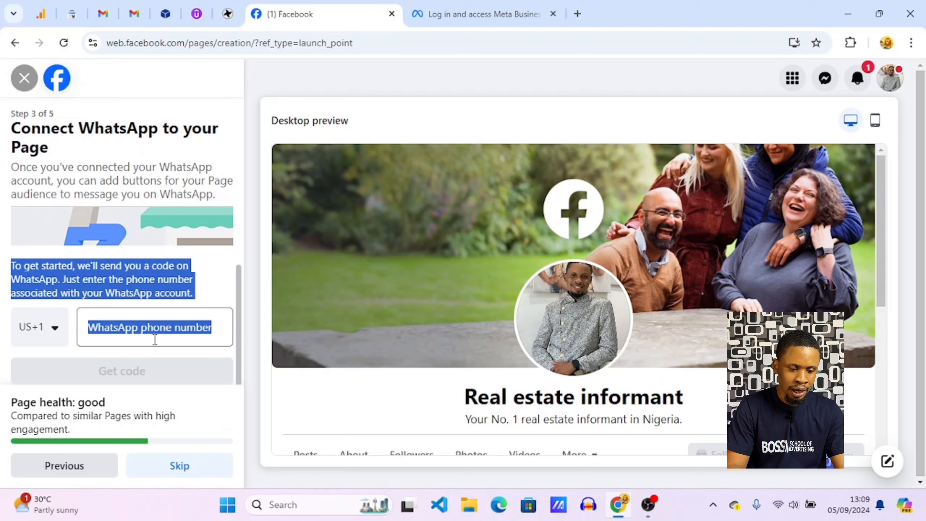
click(181, 466)
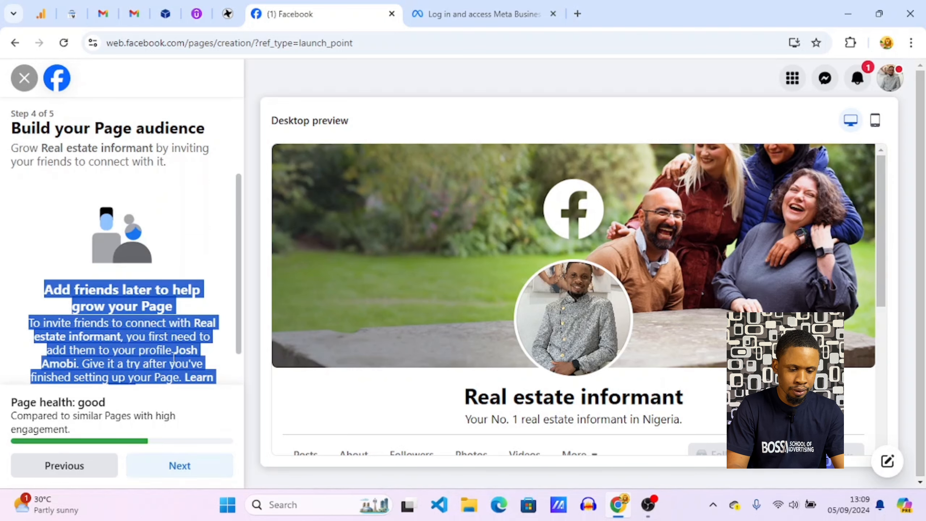
Step: Read through the audience-building advice and continue without inviting friends to the Page
scroll(156, 362, down, 1)
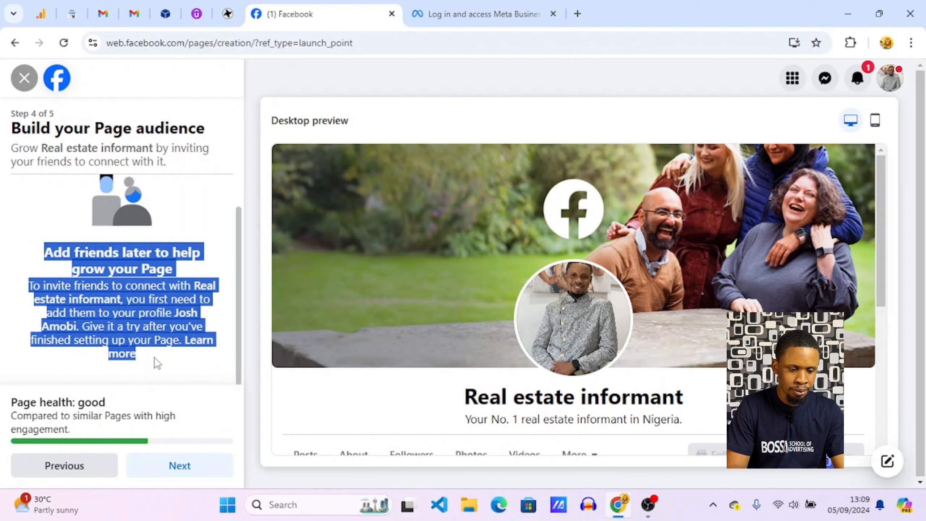
scroll(156, 363, up, 1)
scroll(157, 363, down, 1)
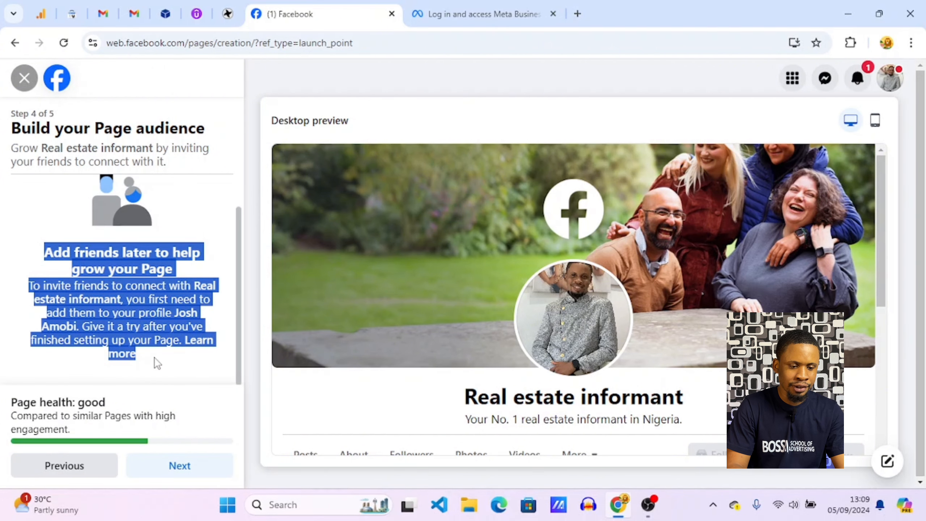
scroll(156, 363, up, 1)
scroll(156, 359, down, 1)
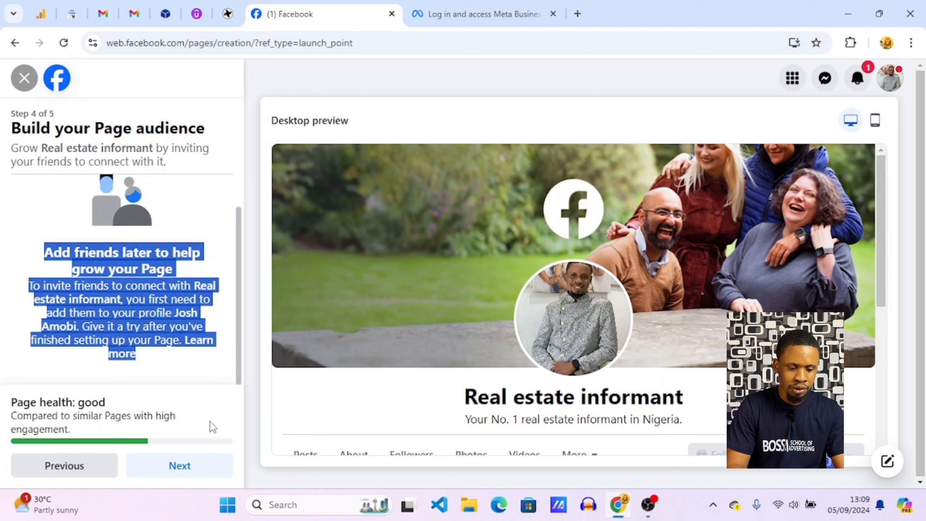
click(186, 467)
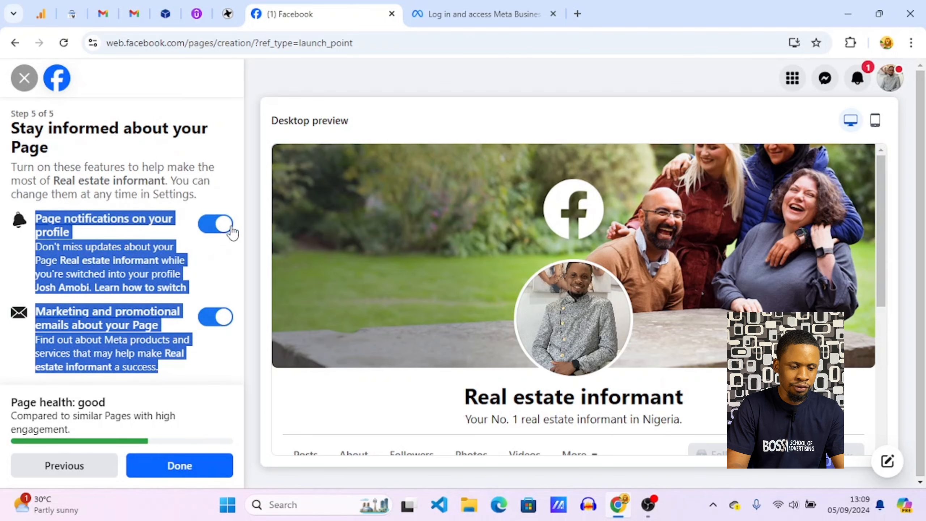
Step: Turn off marketing and promotional emails about the Page and finish its setup
click(225, 318)
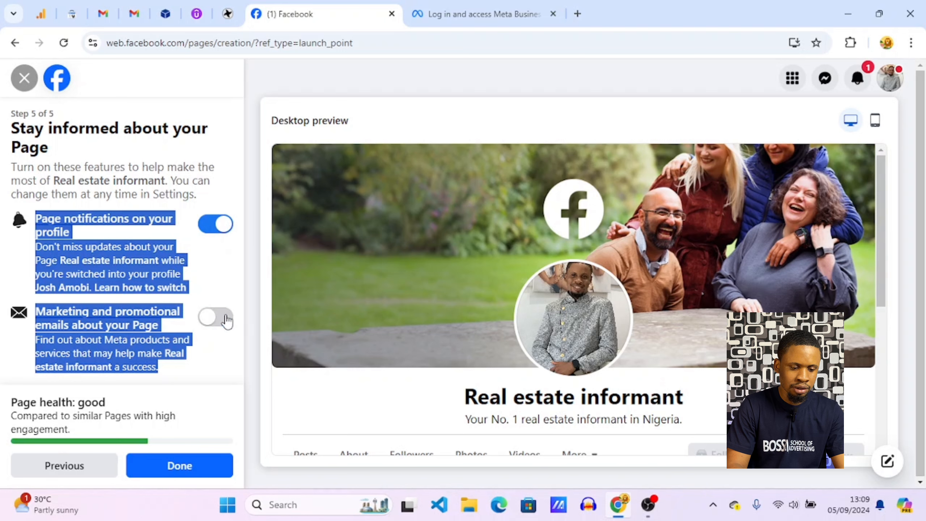
click(228, 288)
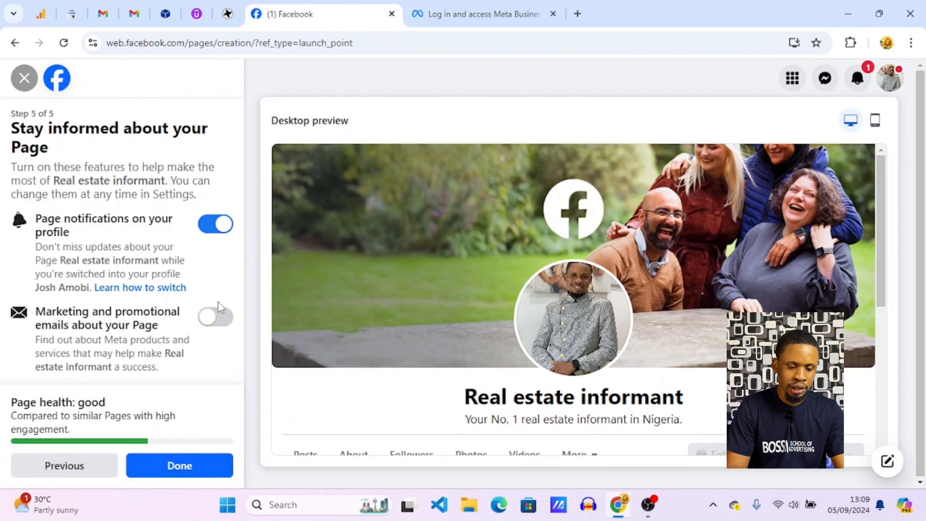
click(187, 469)
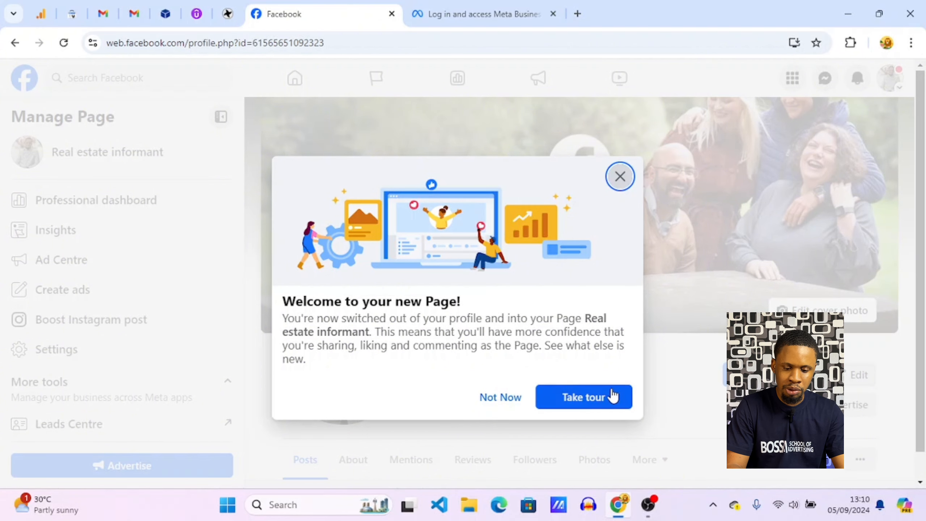
Step: Decline the welcome tour and review the Page health section with its suggested improvement actions
click(513, 401)
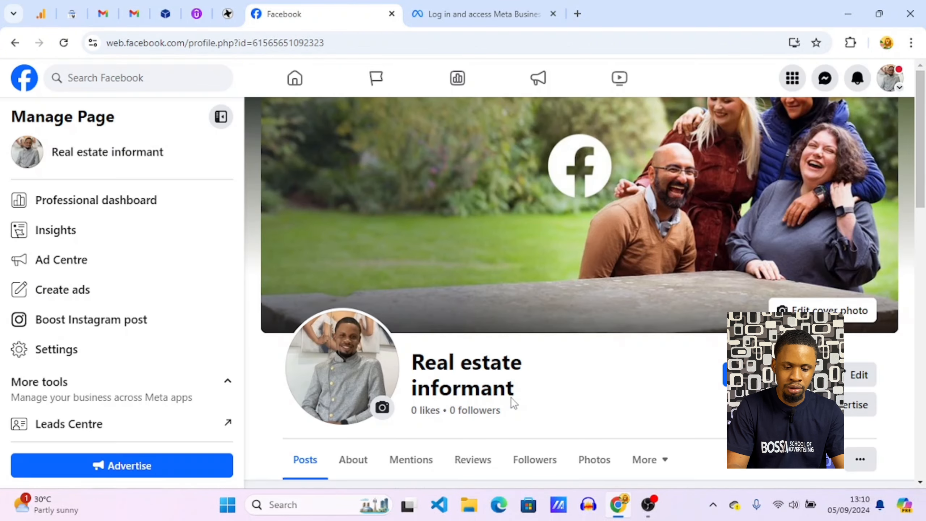
scroll(512, 399, down, 8)
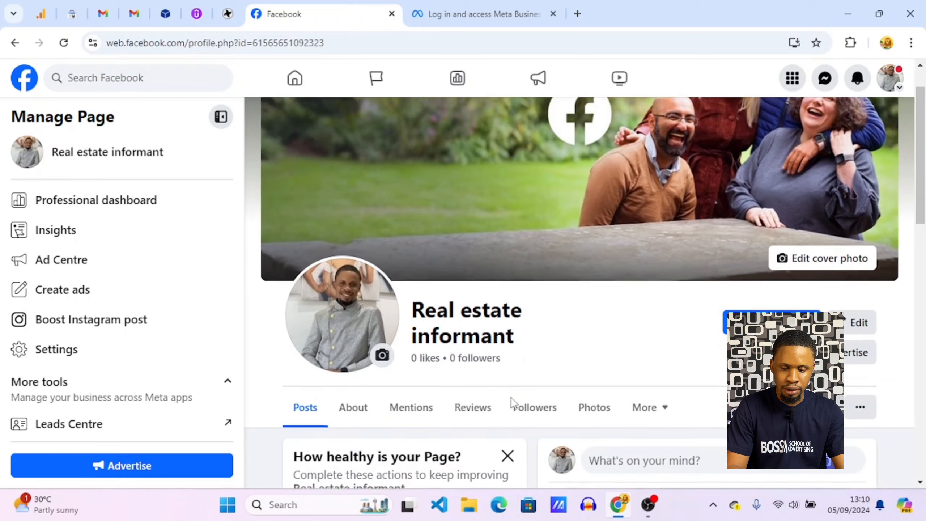
scroll(511, 397, down, 1)
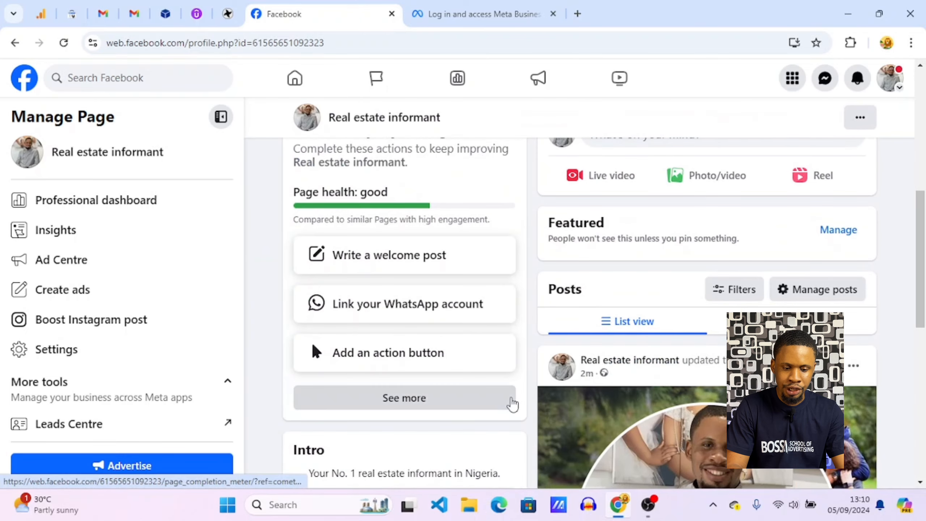
scroll(512, 403, up, 10)
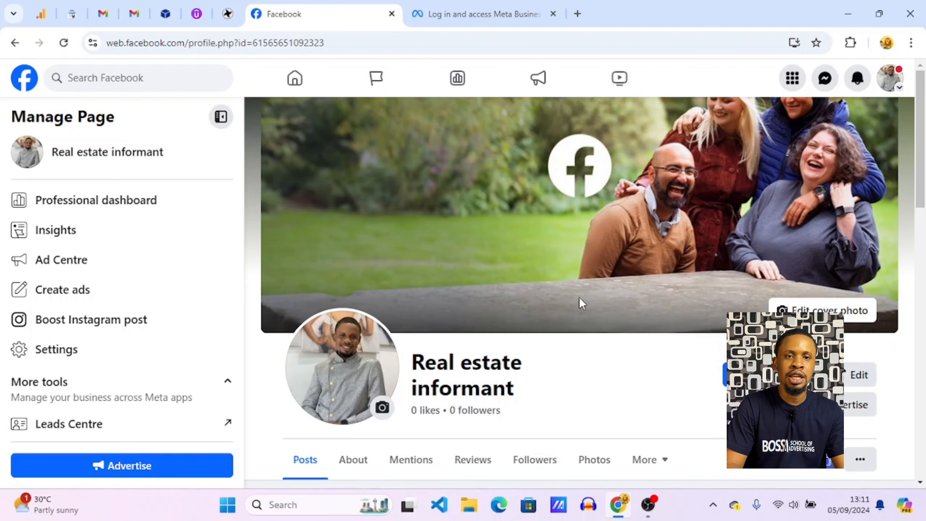
scroll(579, 298, down, 6)
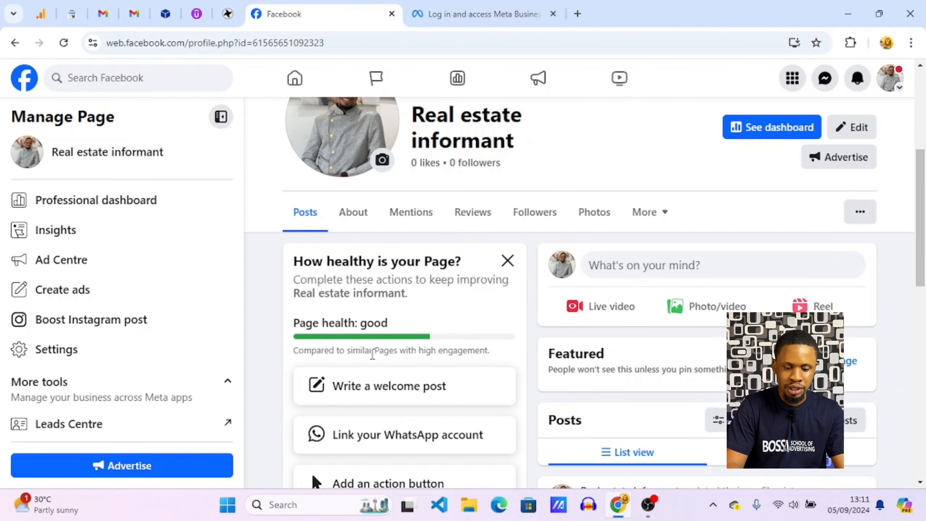
drag(295, 352, 500, 360)
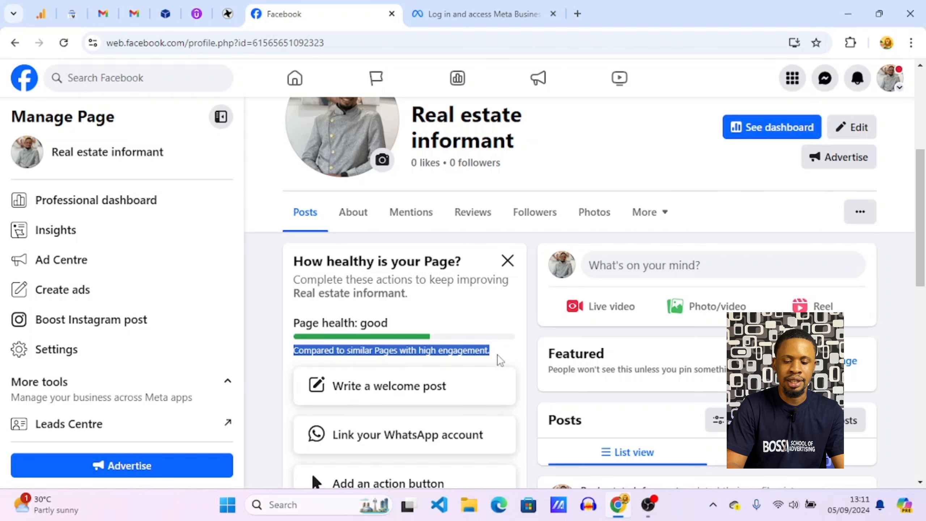
scroll(500, 360, up, 1)
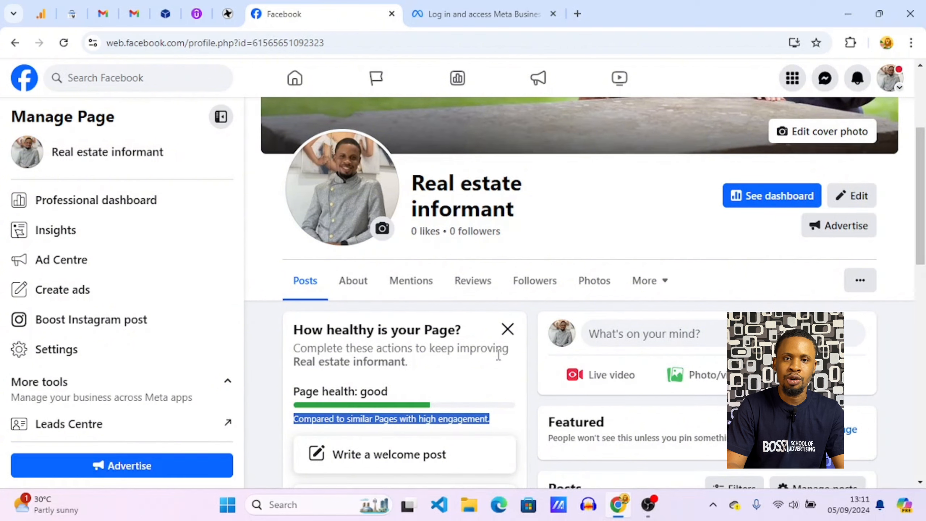
Step: Open the Page's editing dialog, review its photos, avatar, bio, intro and featured sections, and close it without changes
scroll(500, 357, up, 2)
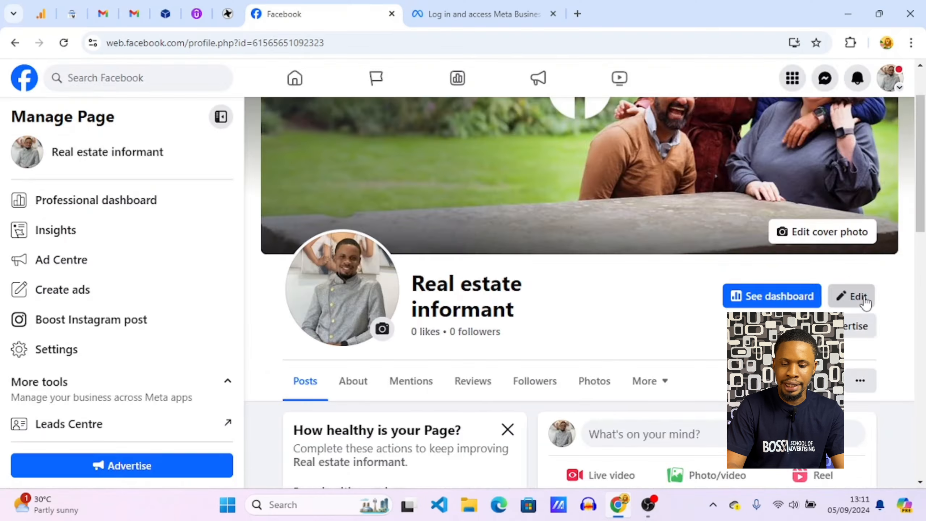
click(820, 212)
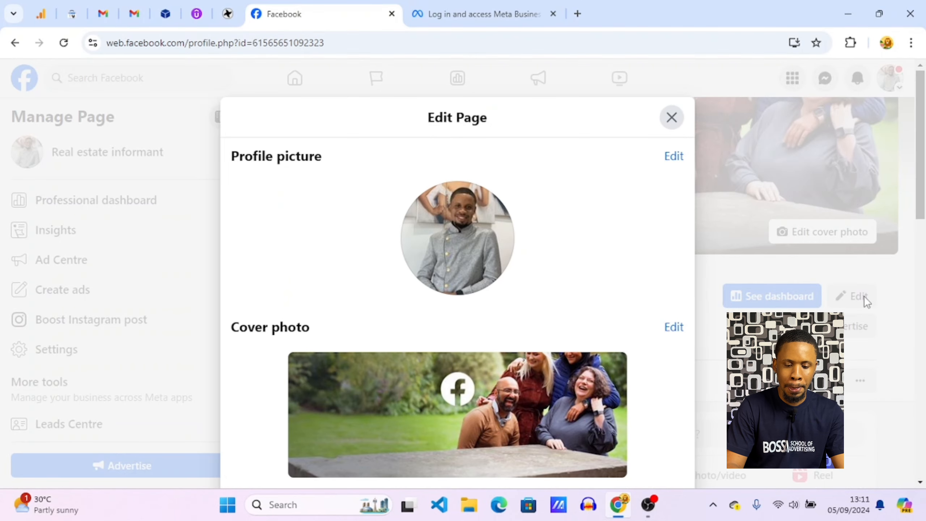
scroll(520, 341, down, 10)
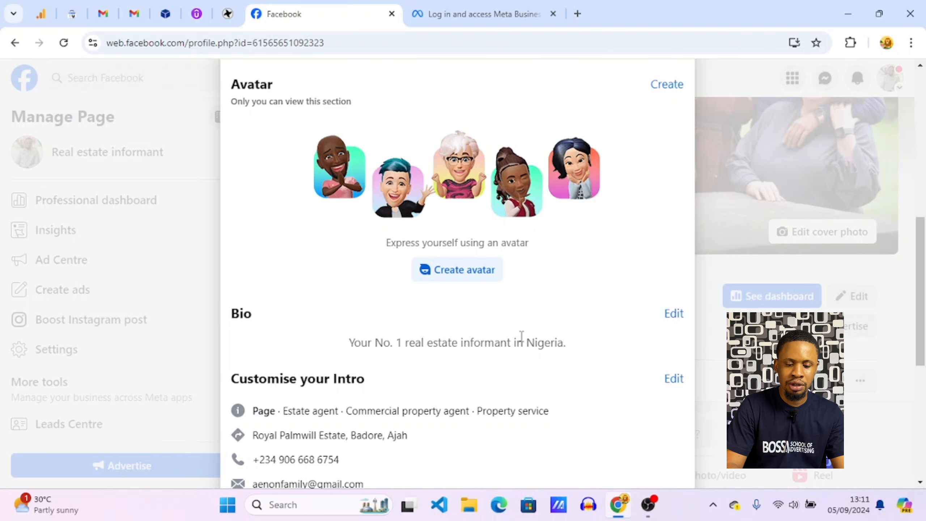
scroll(521, 336, down, 3)
scroll(521, 336, down, 3)
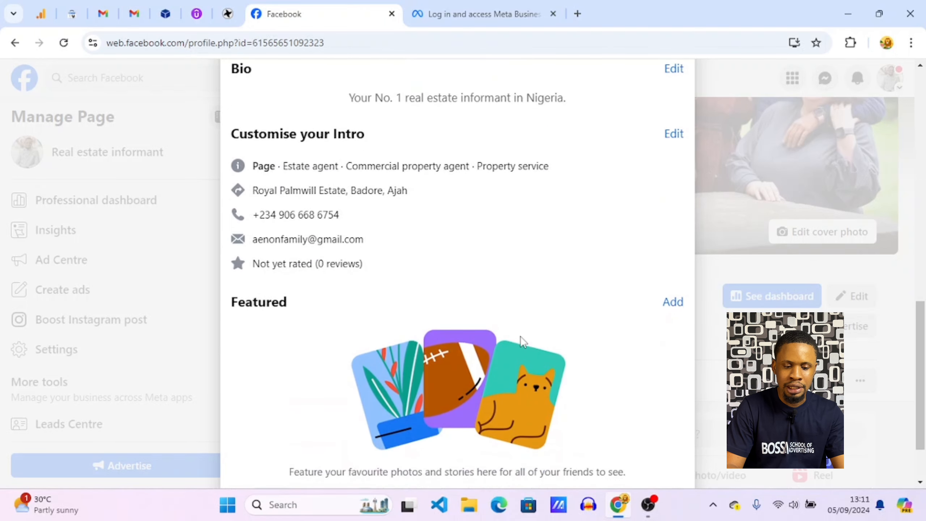
scroll(522, 341, up, 2)
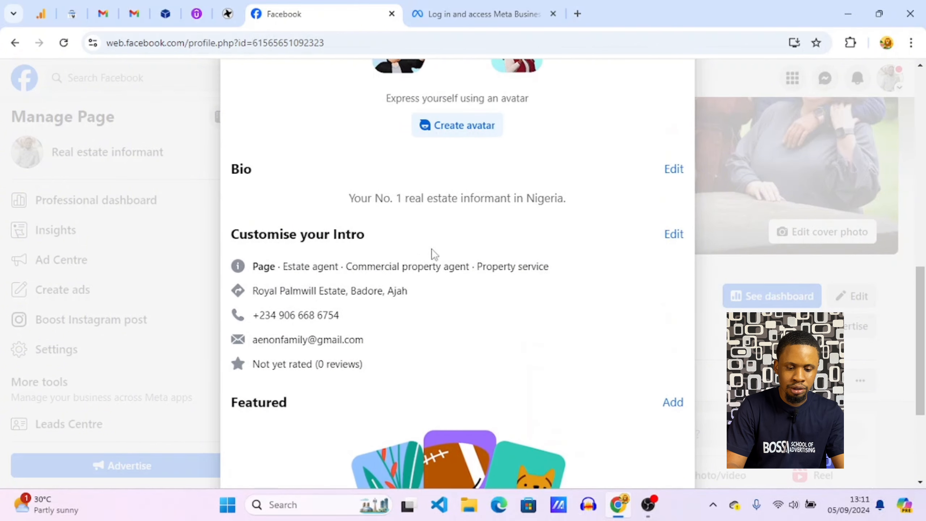
scroll(359, 356, down, 4)
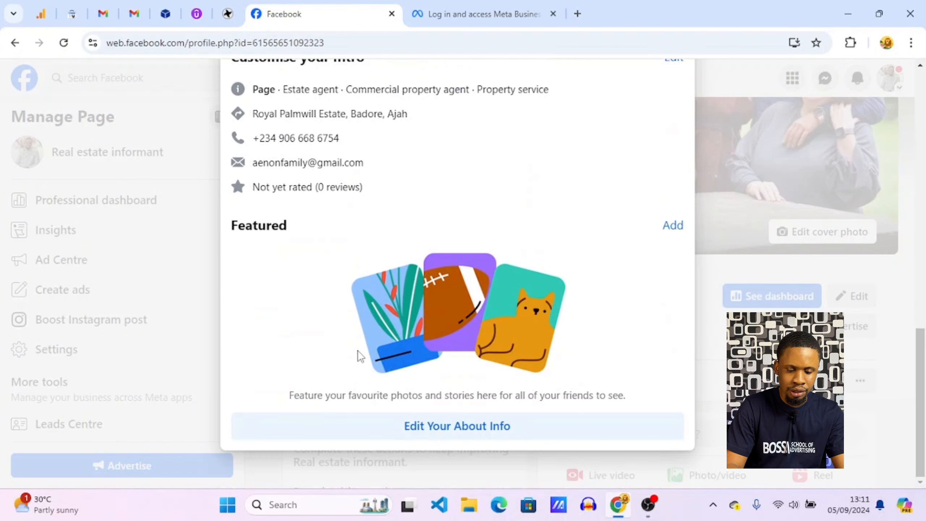
scroll(359, 356, up, 10)
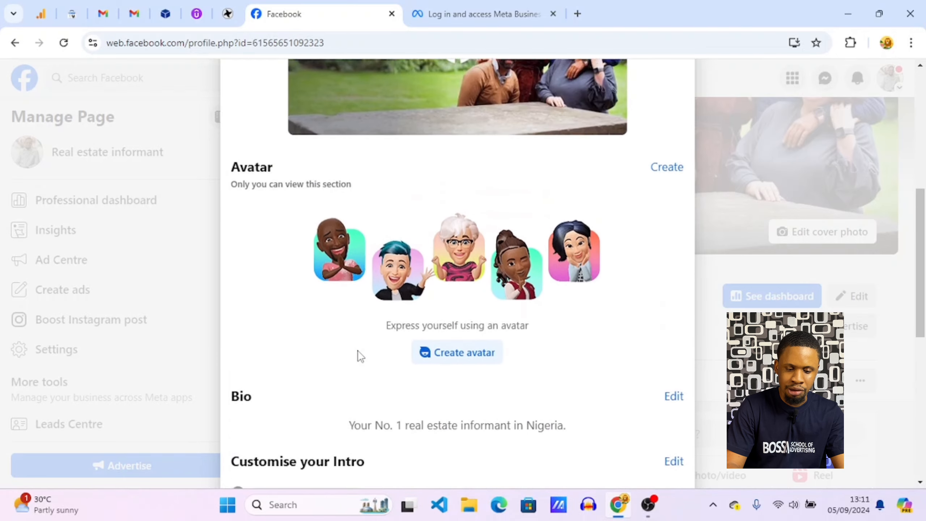
scroll(360, 355, up, 3)
scroll(361, 355, up, 4)
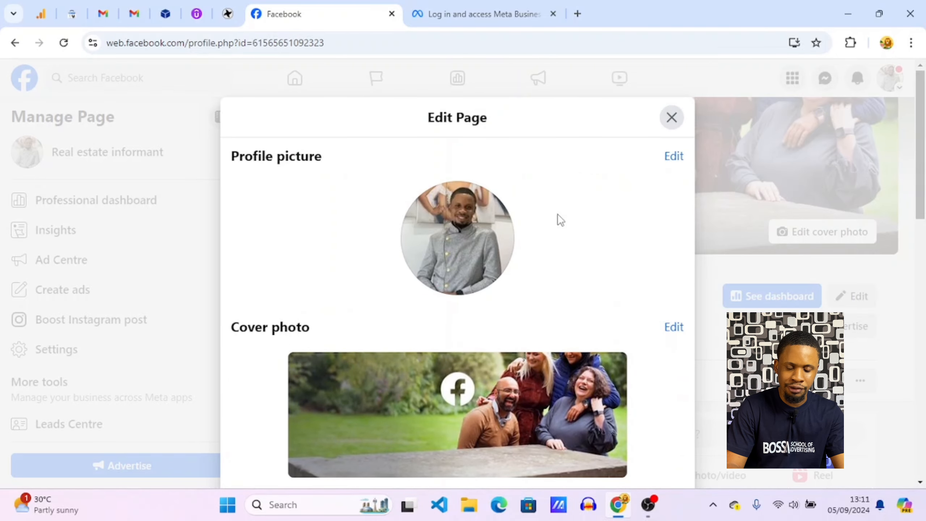
scroll(559, 218, down, 3)
scroll(560, 219, up, 3)
scroll(560, 218, down, 18)
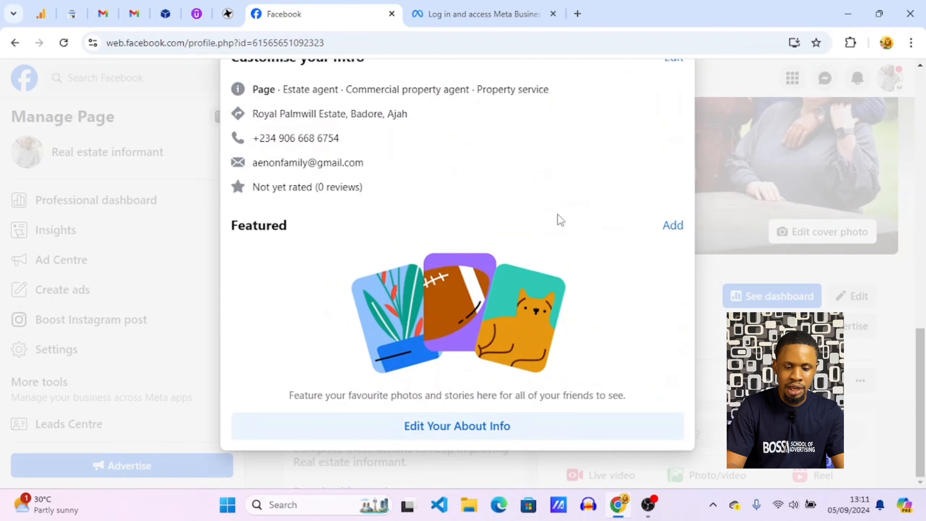
scroll(560, 219, up, 20)
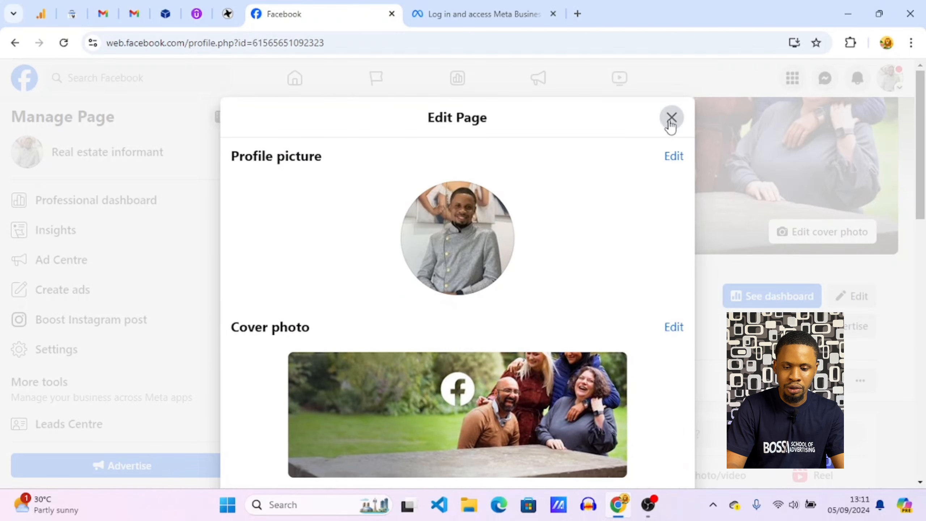
click(671, 117)
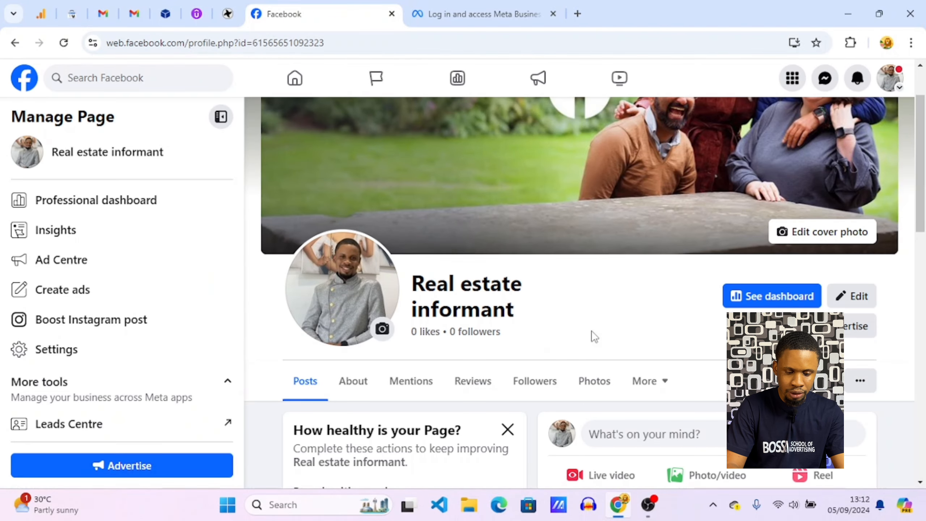
Step: Open the Page's About information and examine its categories, contact info, website and social link options, and basic info
scroll(310, 393, down, 2)
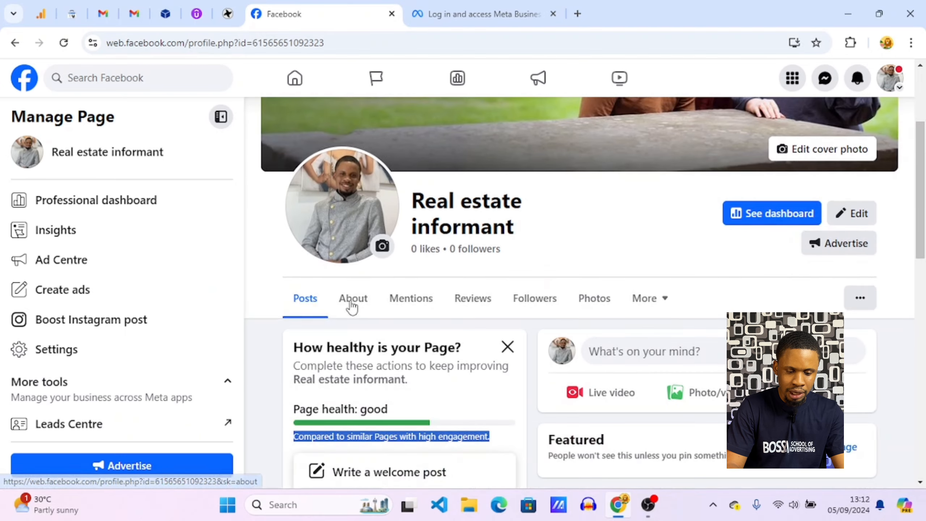
click(344, 304)
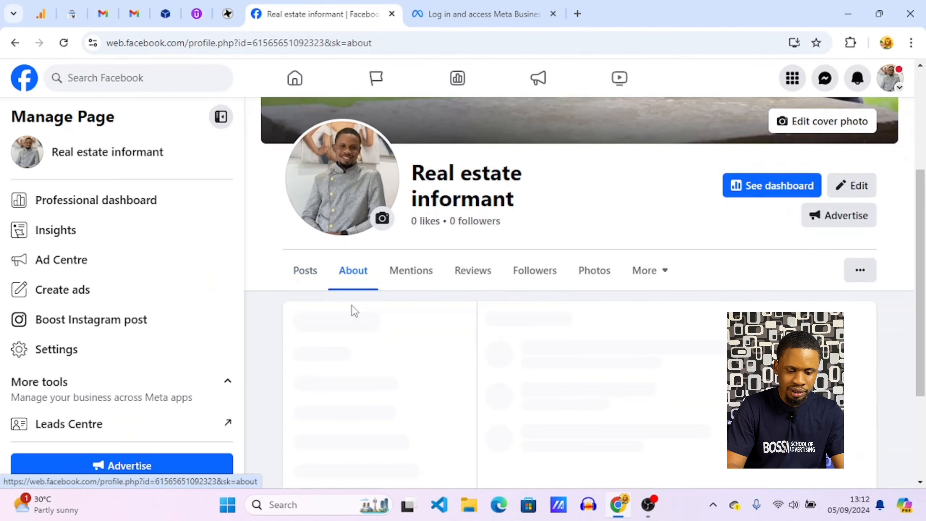
scroll(379, 408, down, 2)
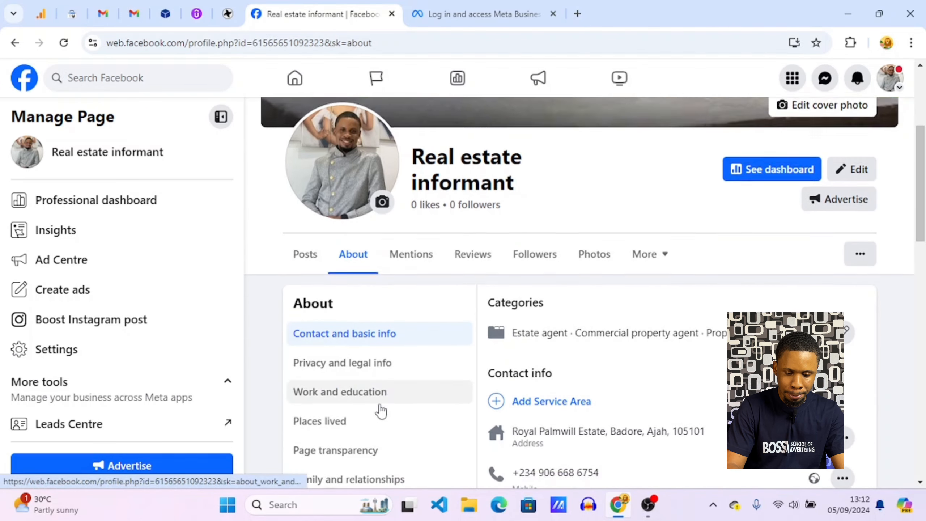
scroll(381, 411, down, 1)
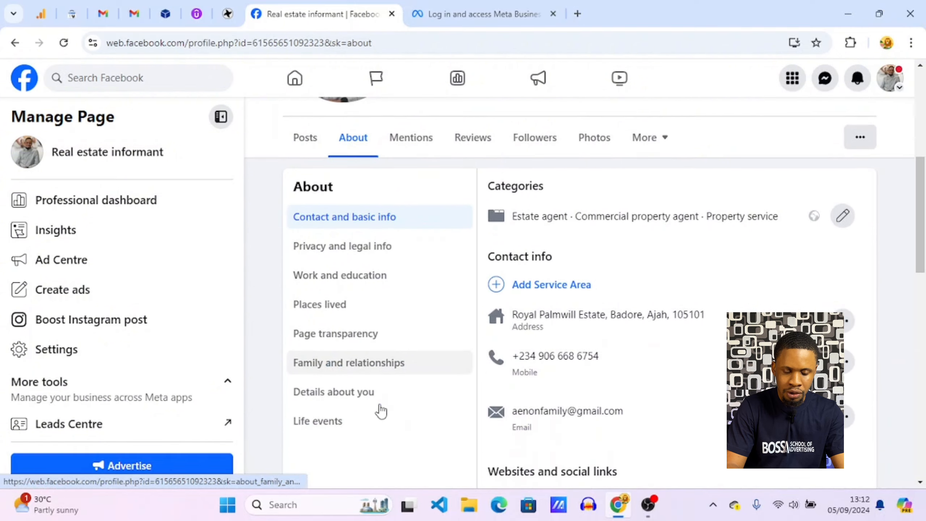
scroll(638, 376, down, 3)
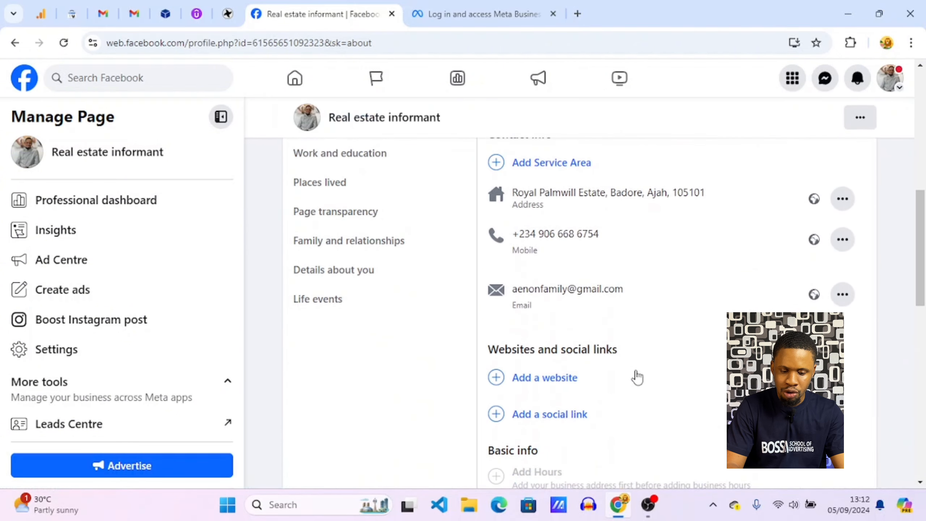
scroll(638, 376, down, 2)
scroll(636, 378, down, 2)
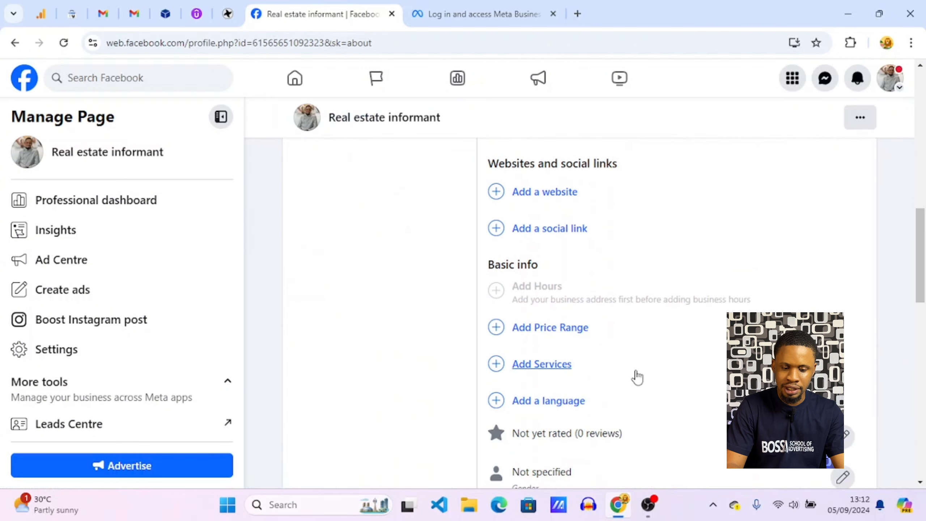
scroll(636, 374, up, 2)
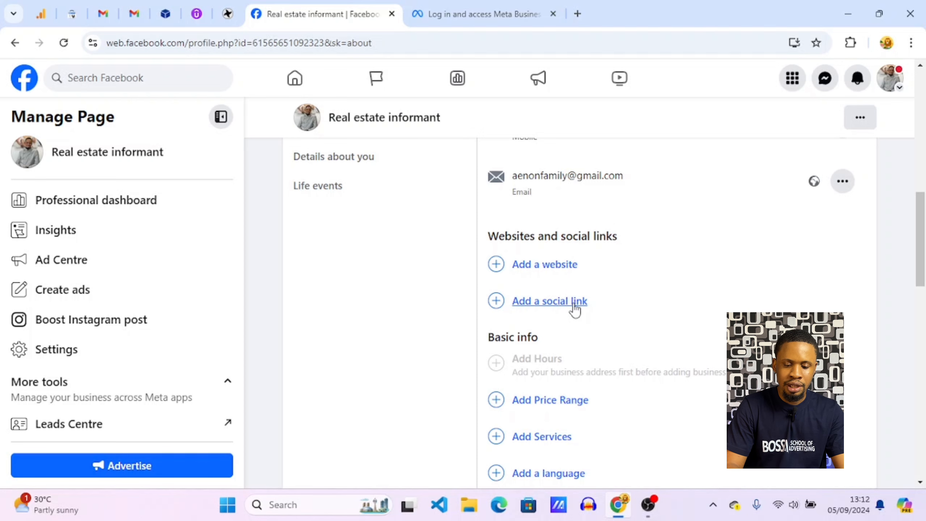
scroll(574, 309, down, 2)
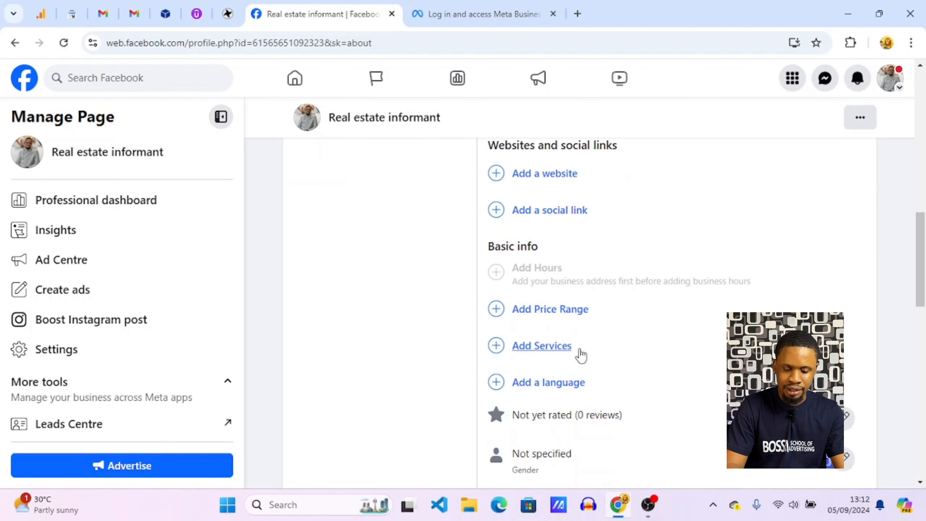
scroll(581, 354, down, 3)
scroll(581, 354, up, 3)
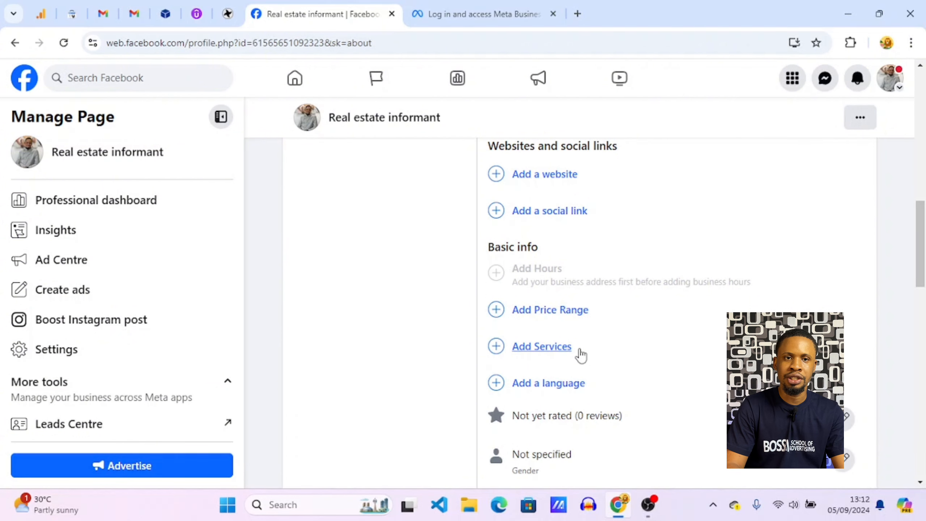
scroll(581, 355, up, 3)
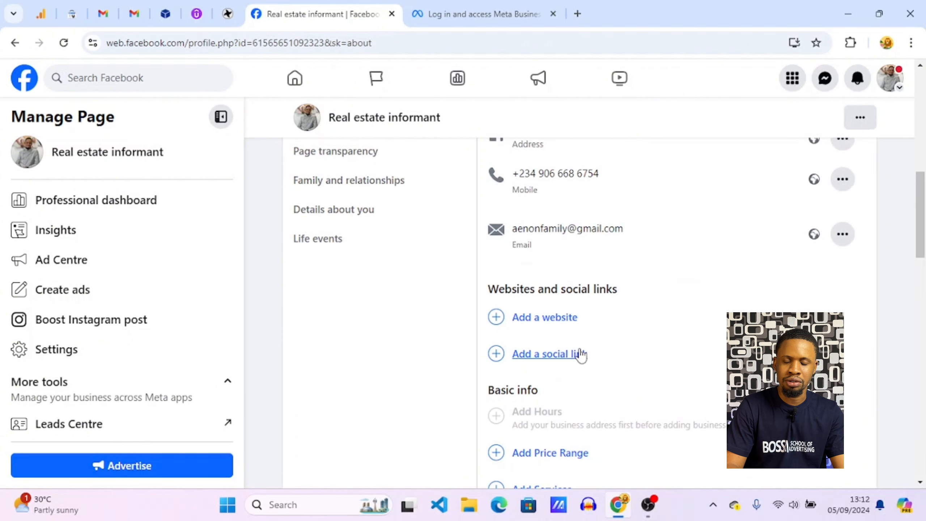
scroll(580, 354, down, 2)
scroll(580, 354, up, 4)
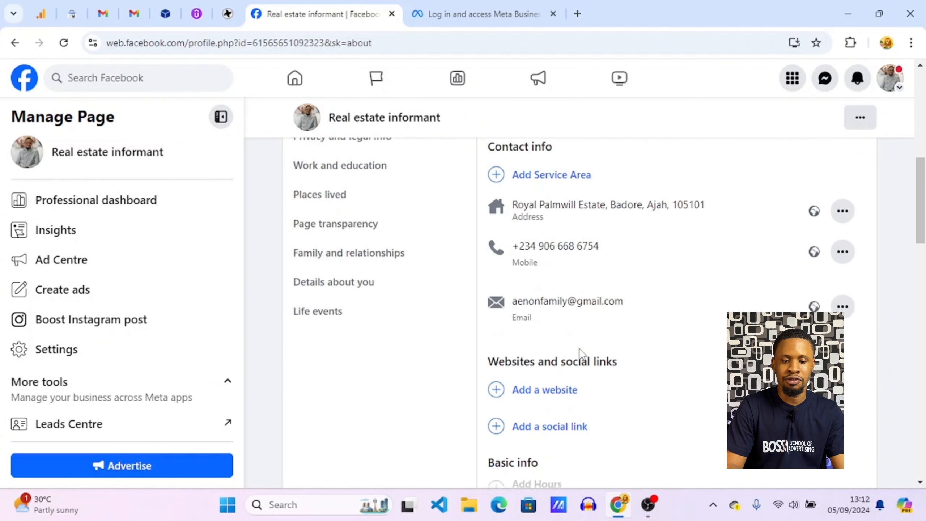
scroll(579, 352, up, 4)
scroll(581, 354, down, 2)
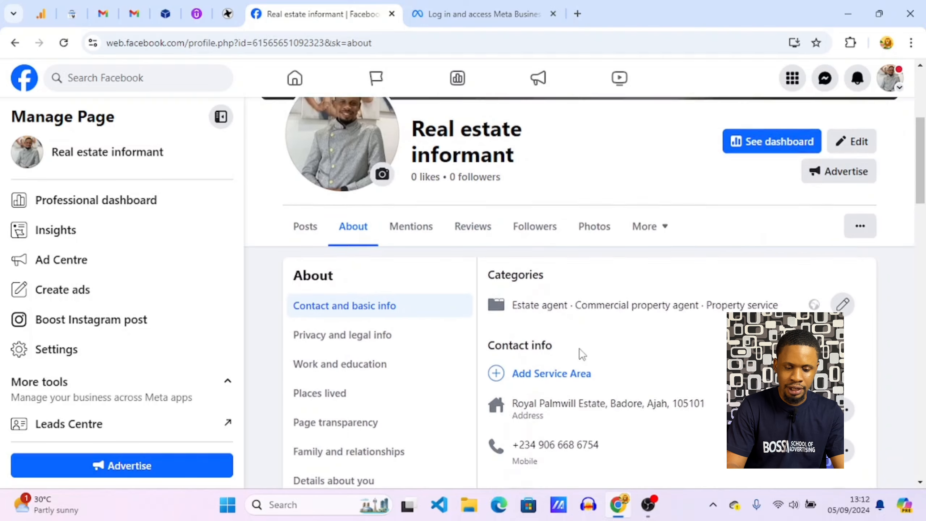
Step: Examine the Page's privacy and legal info, work and education, places lived, and Page transparency sections
click(372, 268)
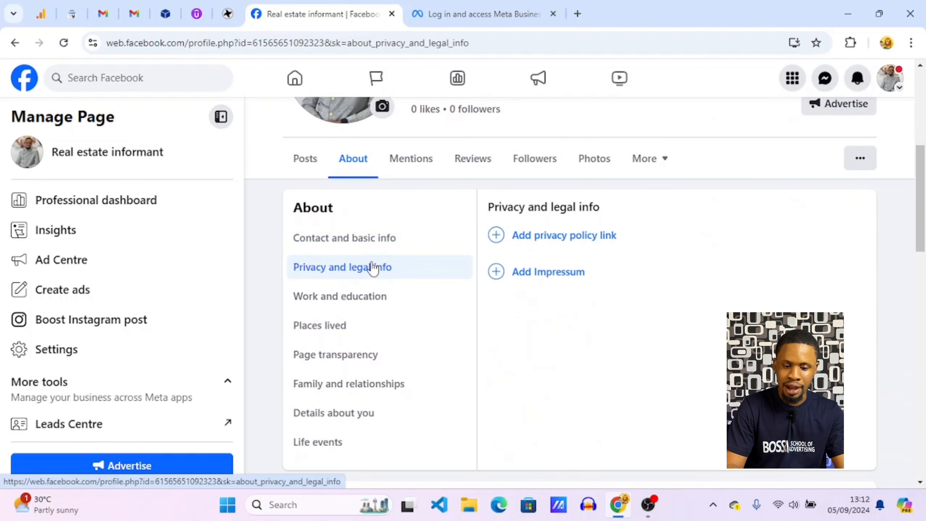
click(363, 308)
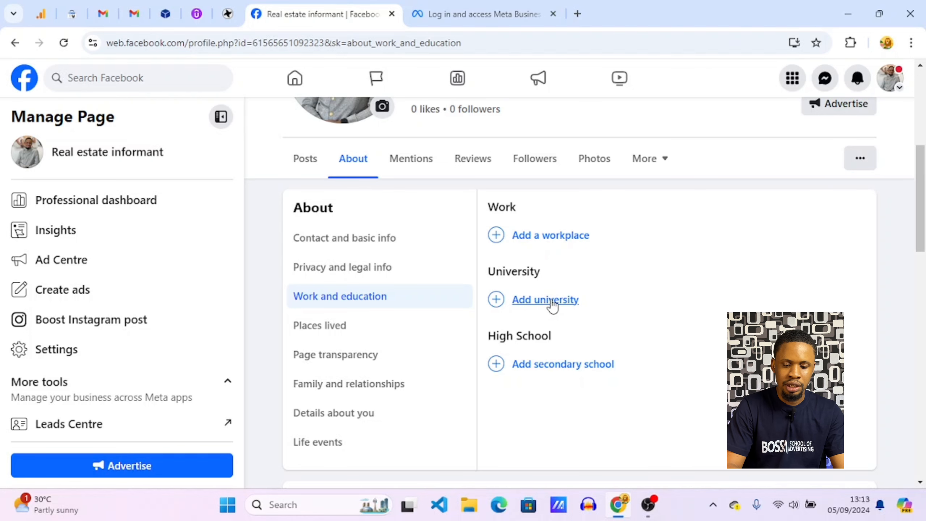
click(366, 331)
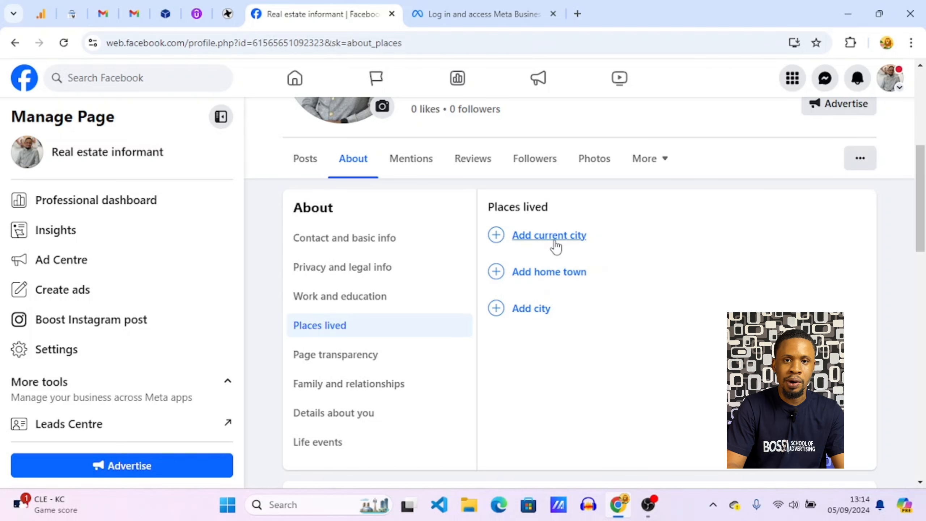
click(344, 364)
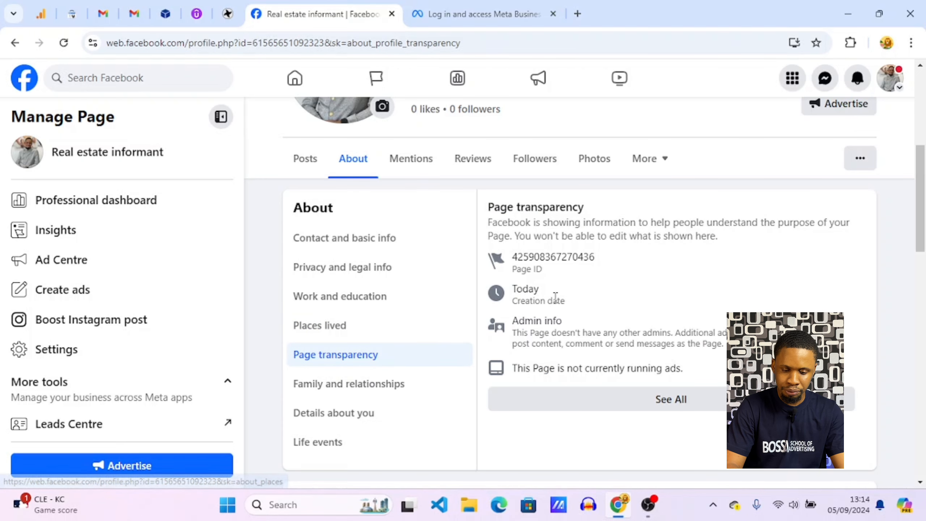
scroll(555, 296, down, 1)
scroll(555, 296, up, 1)
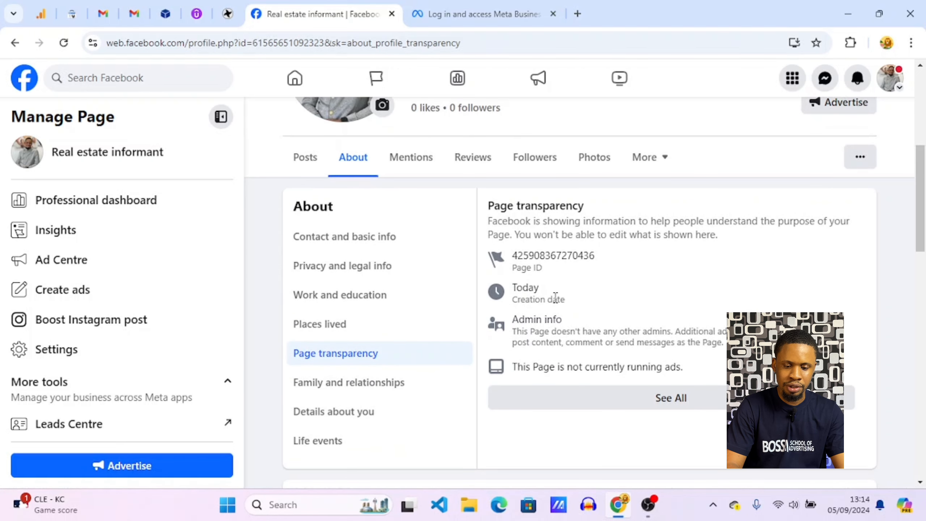
Step: Examine the Family and relationships and Details about you sections of the Page's About information
click(384, 383)
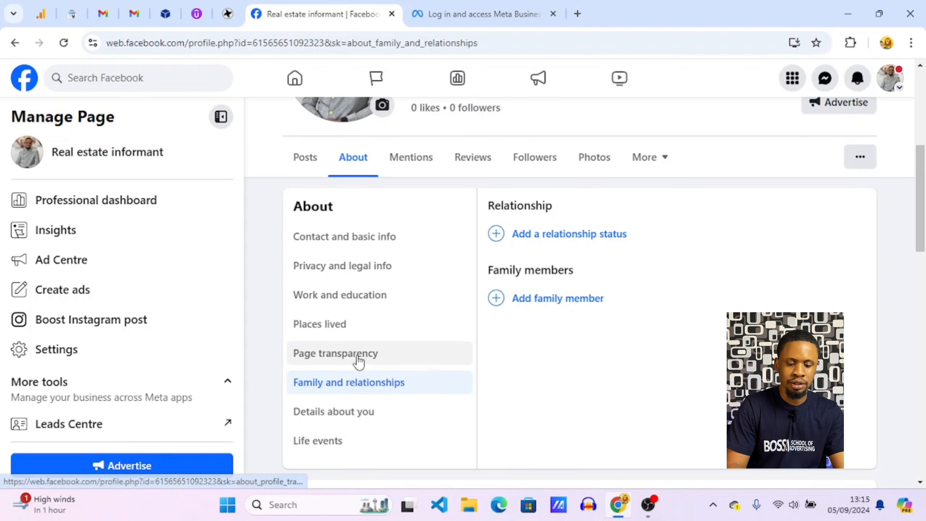
click(352, 413)
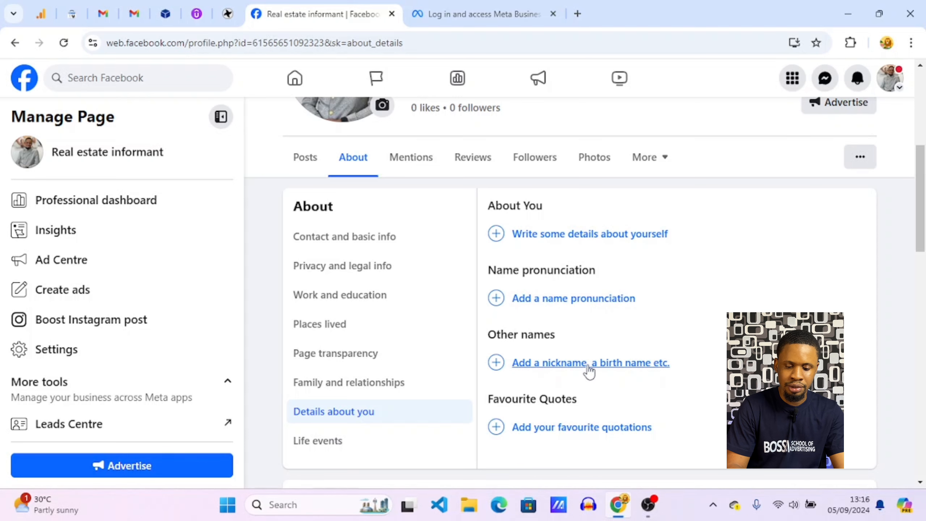
scroll(589, 372, down, 2)
scroll(590, 371, up, 2)
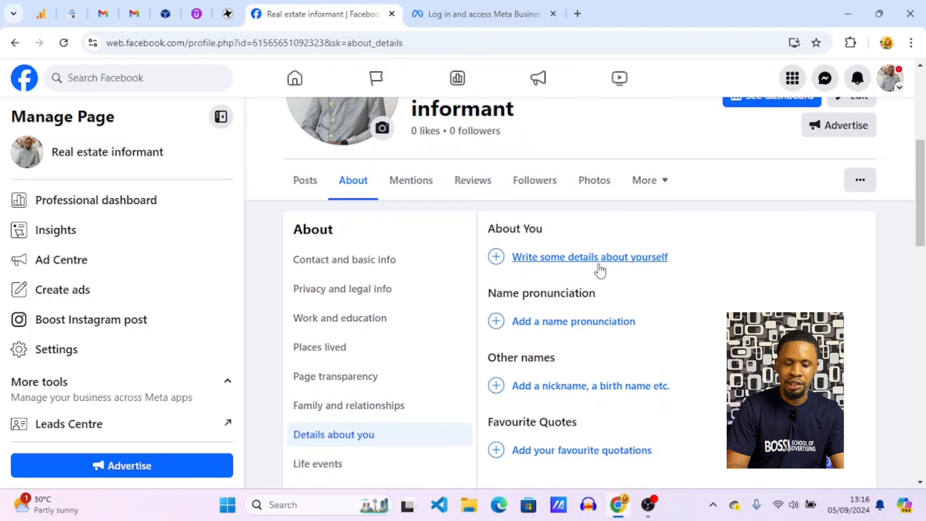
scroll(596, 280, down, 1)
scroll(595, 281, down, 1)
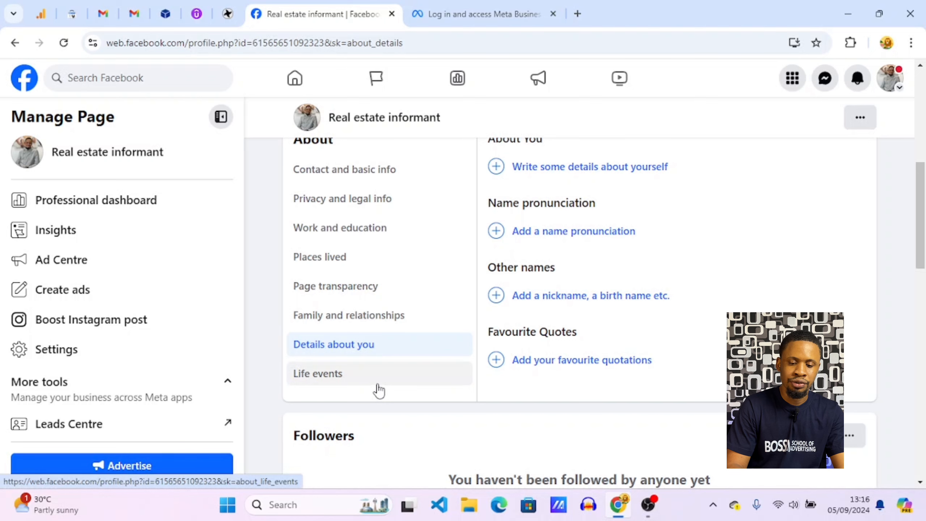
Step: Examine the Life events section of the About information, and open the Page's mentions
click(351, 385)
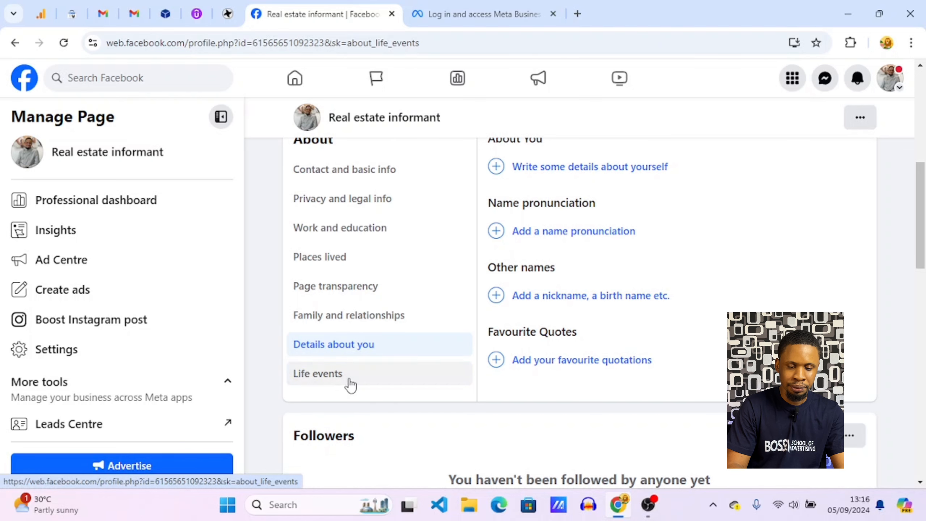
scroll(506, 330, up, 2)
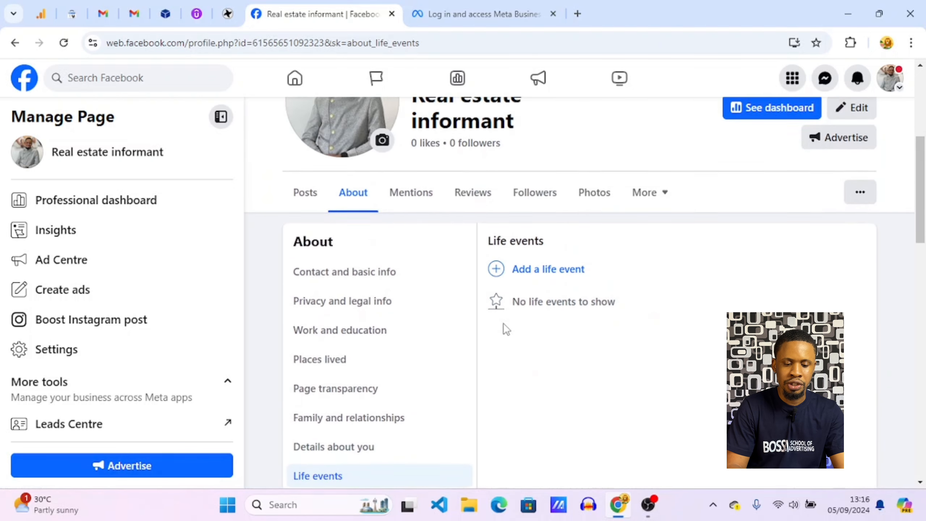
scroll(506, 329, down, 2)
scroll(506, 330, down, 1)
scroll(506, 329, up, 2)
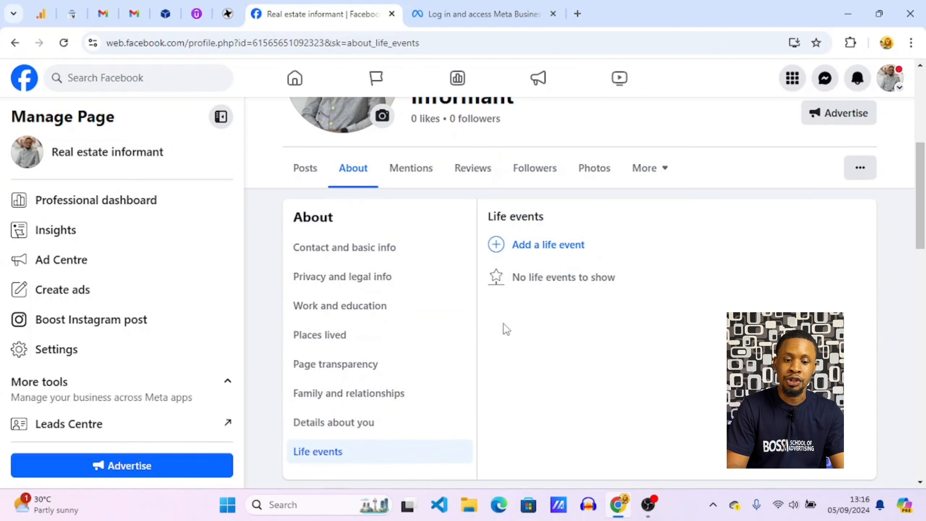
scroll(506, 329, down, 6)
scroll(505, 329, up, 7)
click(412, 349)
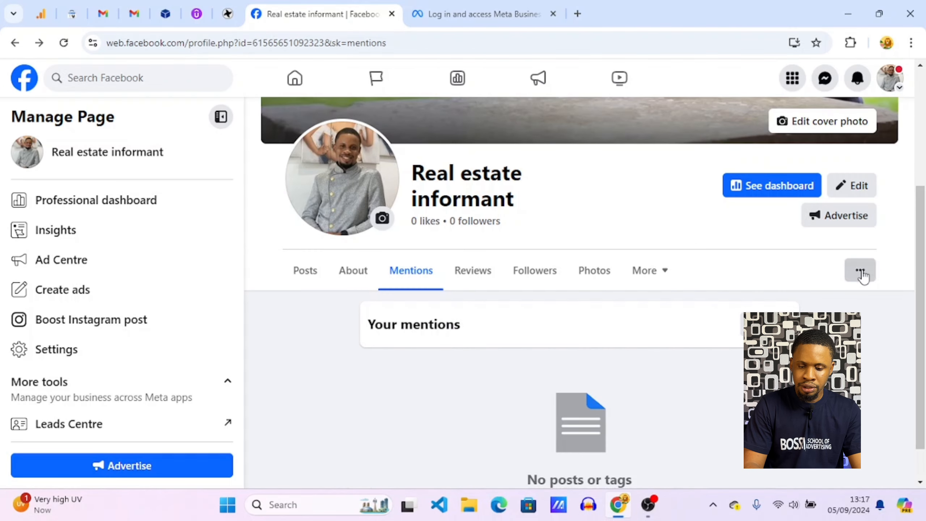
Step: Preview the Page as others see it and look over its cover photo, profile picture and name
click(862, 273)
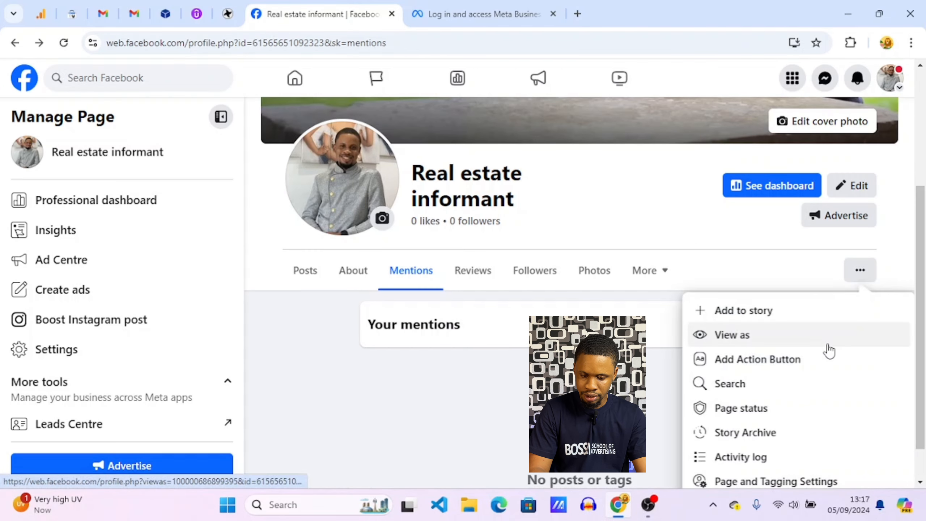
scroll(827, 351, down, 1)
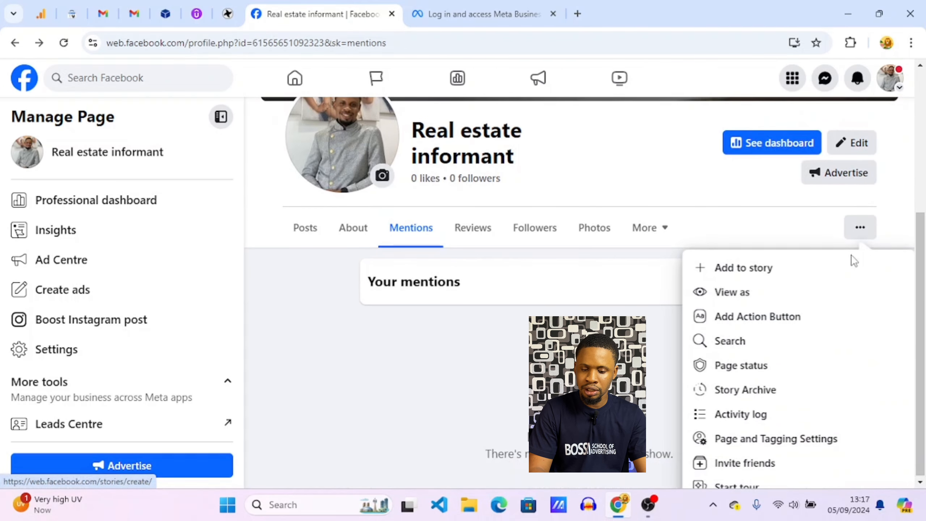
click(760, 300)
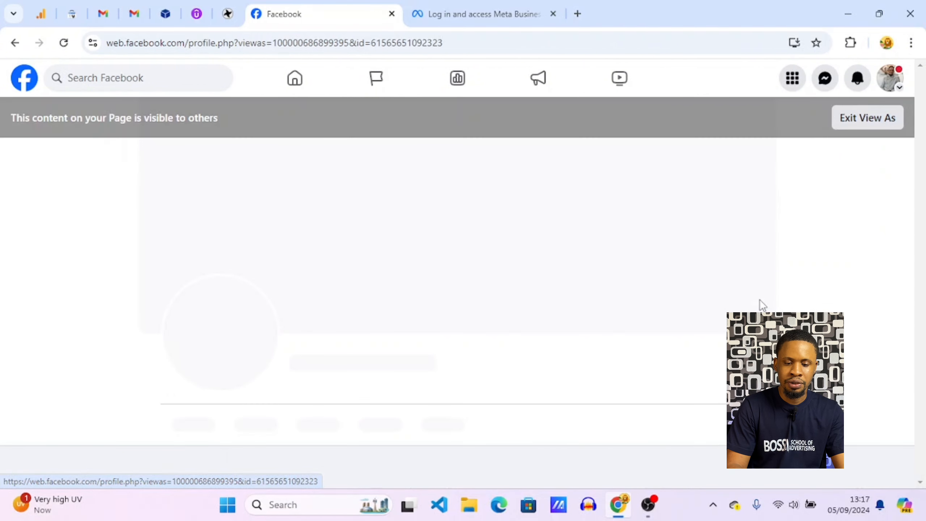
scroll(521, 366, down, 2)
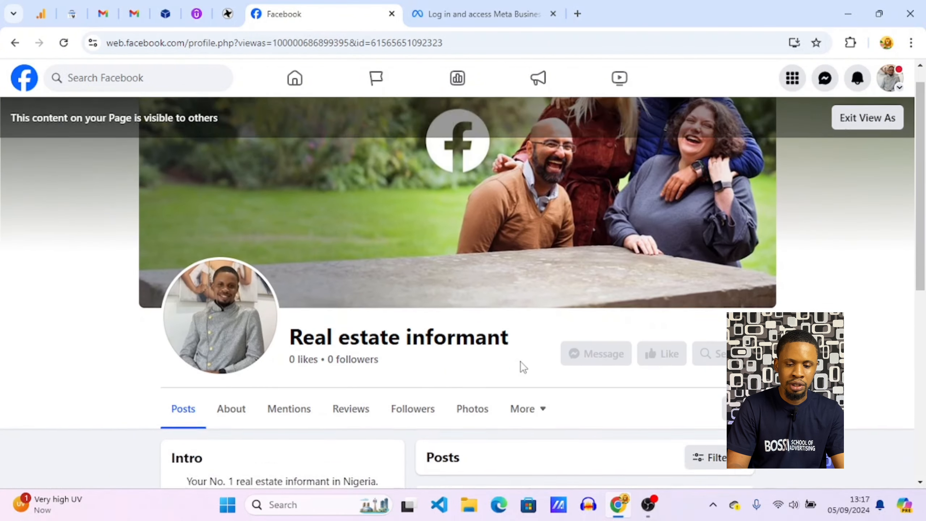
scroll(521, 366, up, 2)
scroll(521, 366, down, 3)
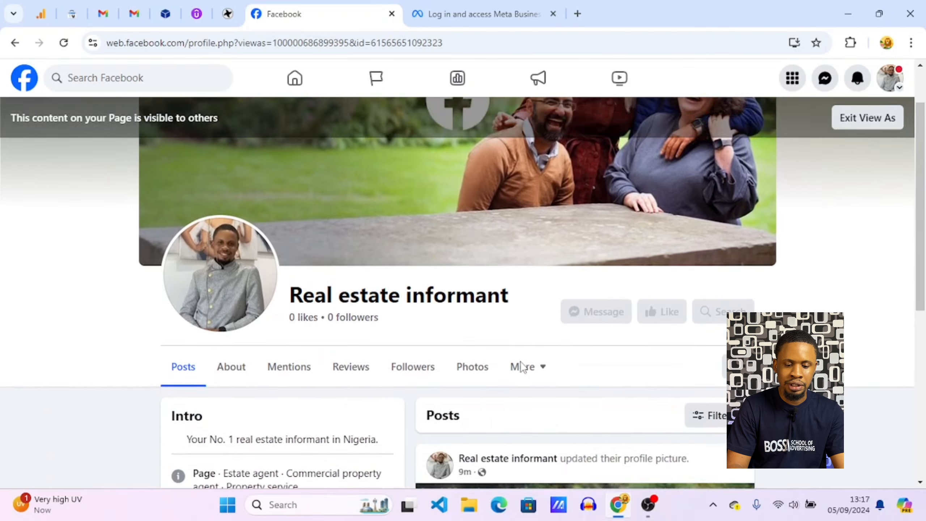
scroll(521, 366, up, 1)
scroll(522, 366, up, 2)
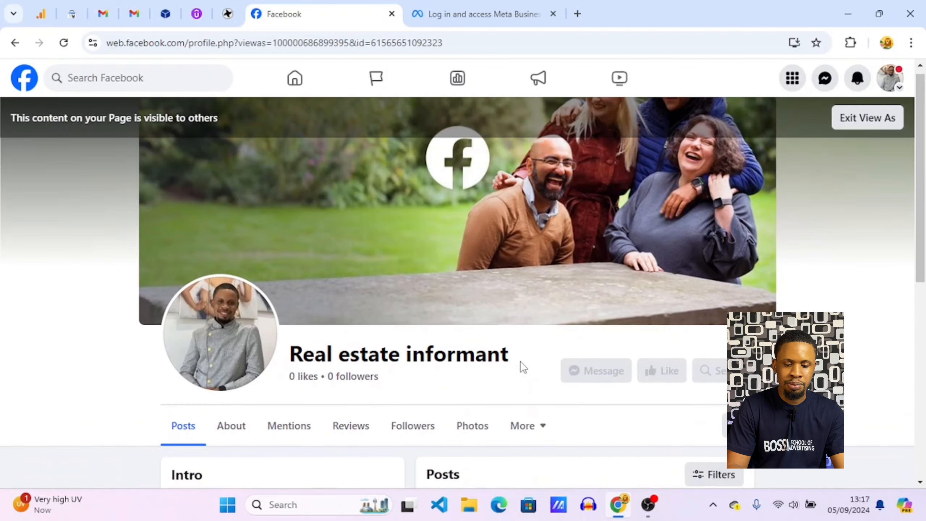
scroll(521, 366, up, 1)
Step: Review the intro, contact details, rating and posts in the public preview, and exit the preview
scroll(521, 367, down, 3)
scroll(521, 366, down, 5)
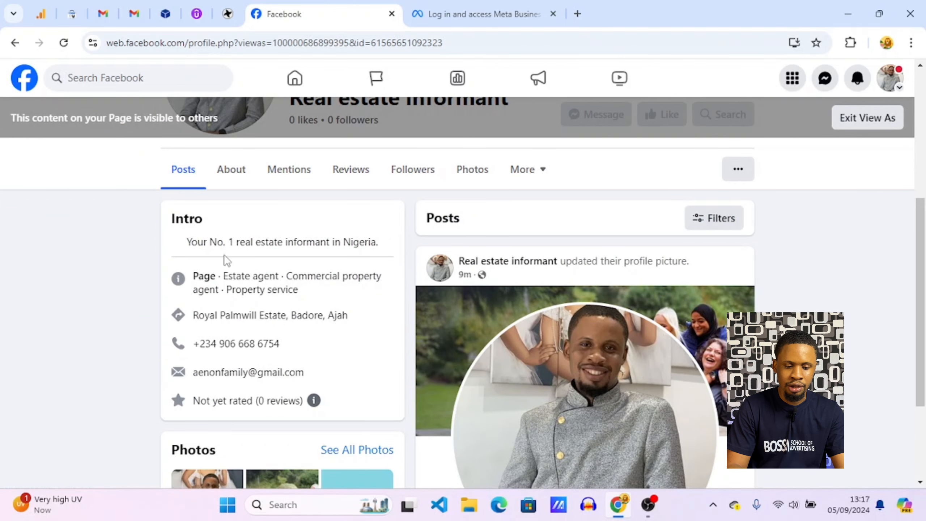
scroll(330, 257, up, 1)
scroll(330, 258, up, 1)
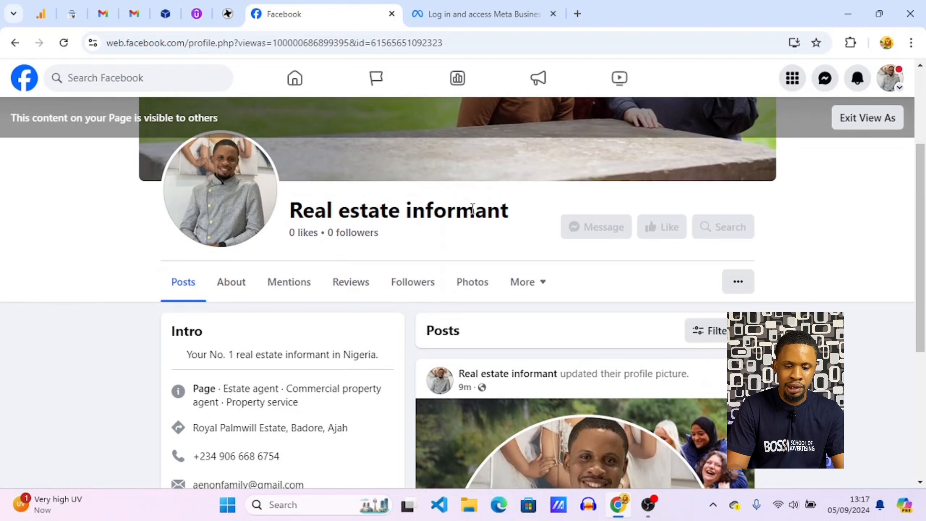
scroll(472, 211, down, 1)
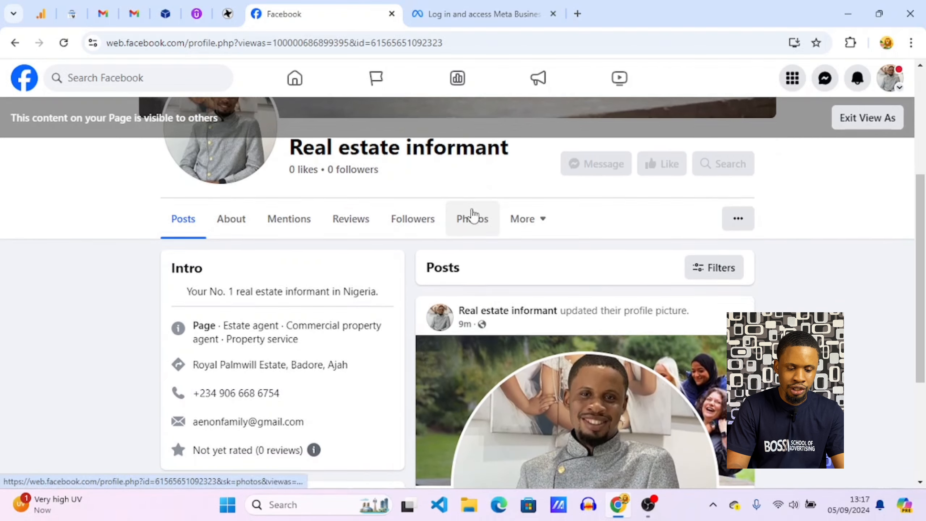
scroll(471, 216, down, 2)
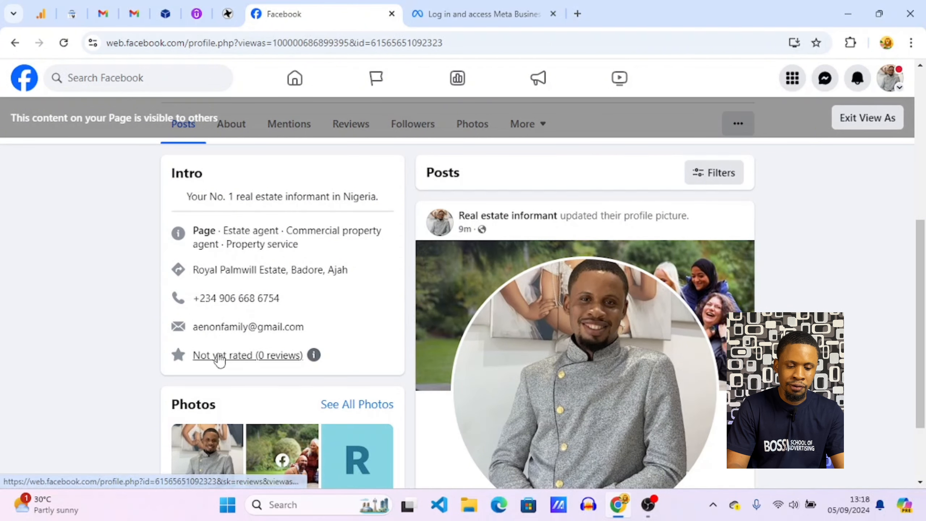
scroll(278, 361, down, 2)
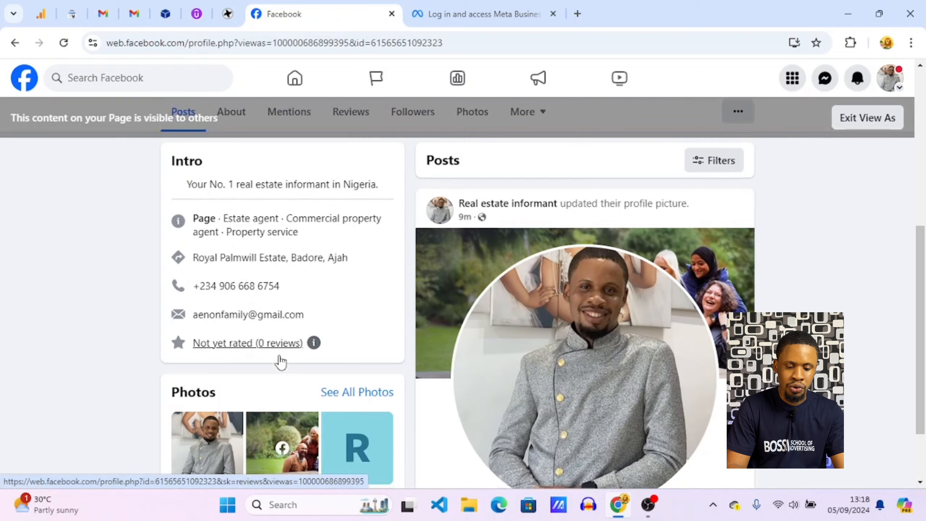
scroll(279, 357, up, 4)
scroll(280, 356, up, 5)
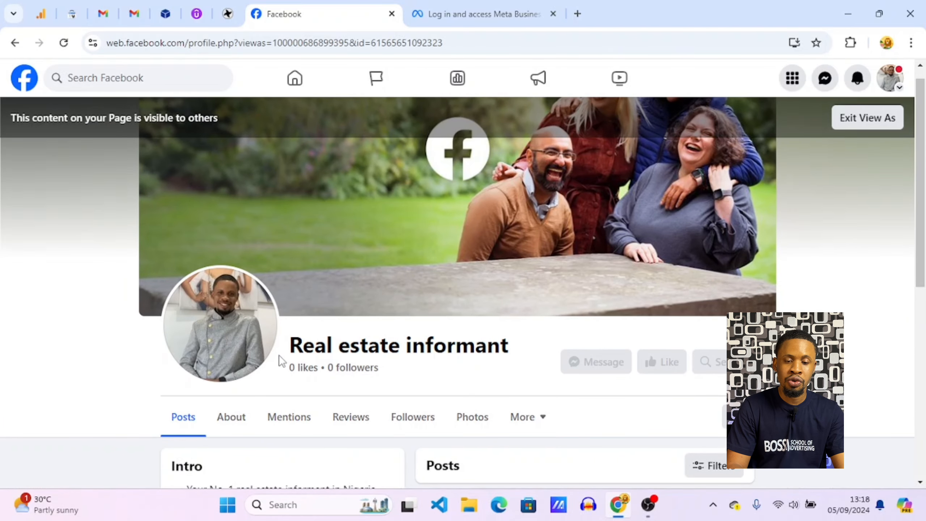
scroll(278, 360, down, 1)
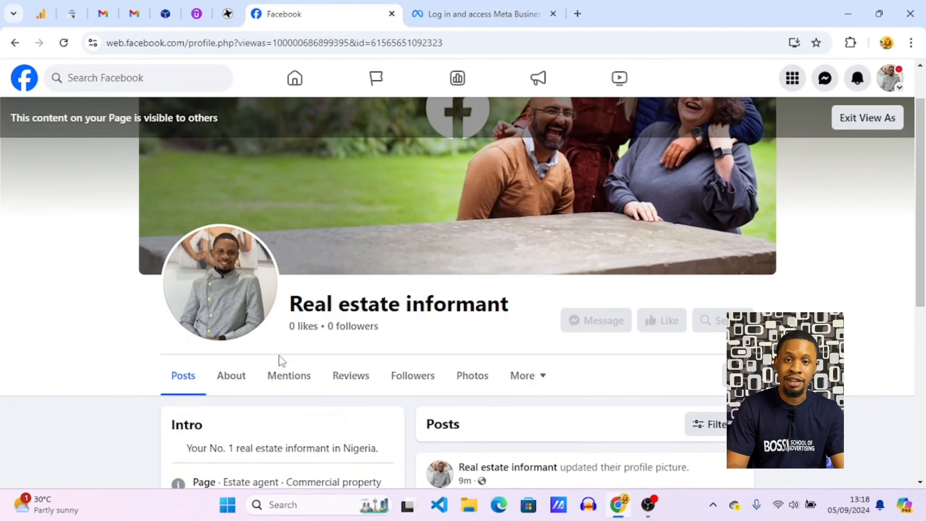
click(878, 121)
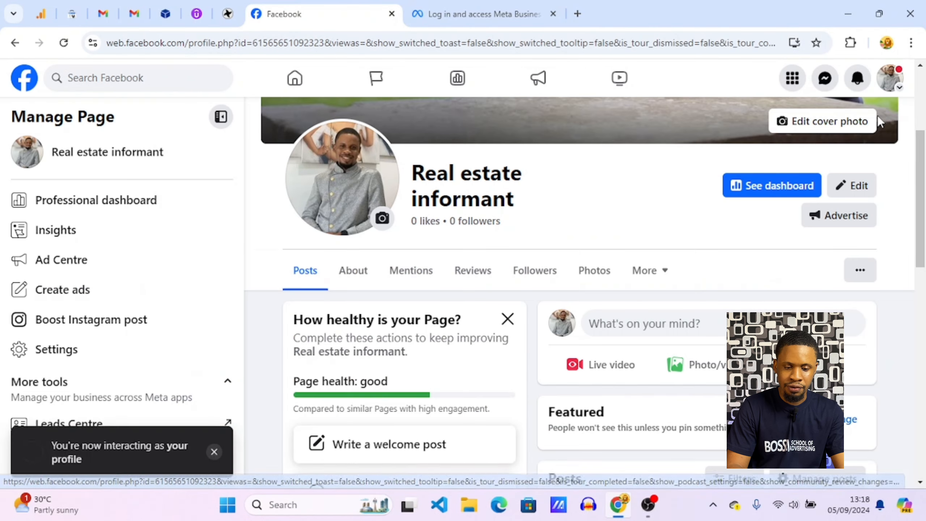
Step: Start customising the Page's action button and bring up its list of options
click(853, 269)
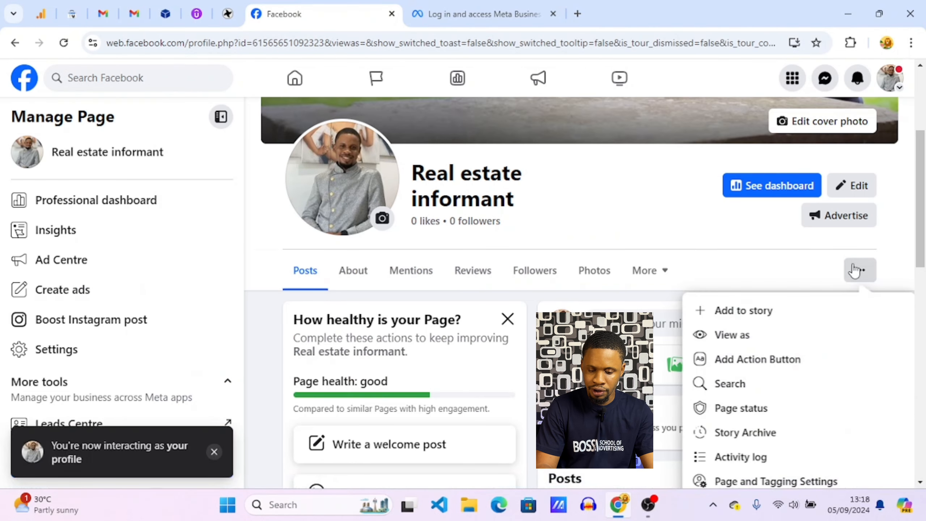
scroll(805, 405, down, 1)
scroll(804, 410, down, 1)
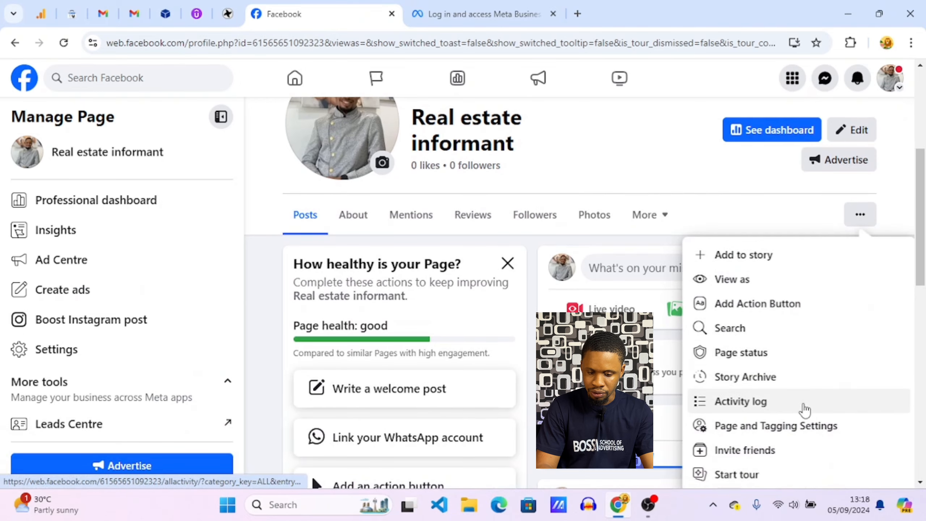
scroll(805, 410, down, 1)
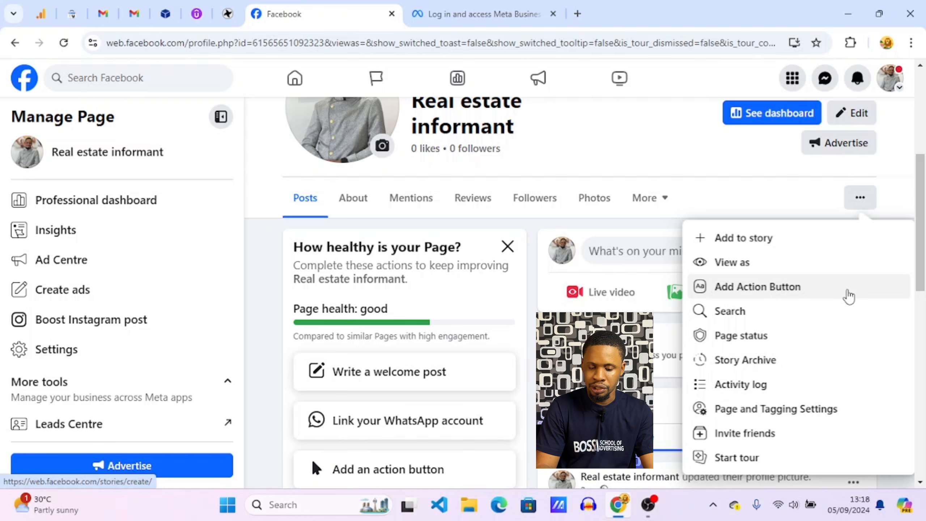
click(790, 288)
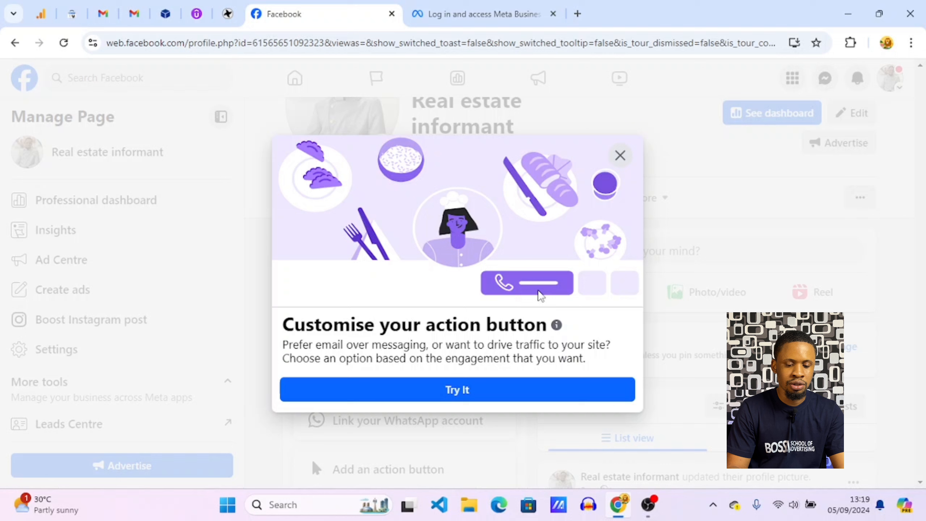
click(481, 390)
Step: Choose Send WhatsApp message as the Page's action button and continue to its phone number entry
scroll(481, 392, down, 1)
scroll(481, 392, up, 1)
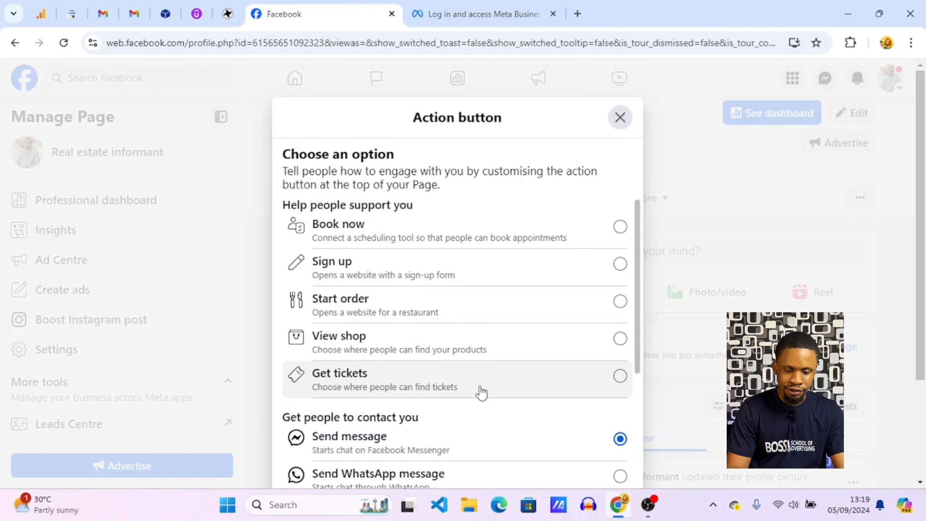
scroll(481, 392, down, 2)
scroll(366, 379, down, 1)
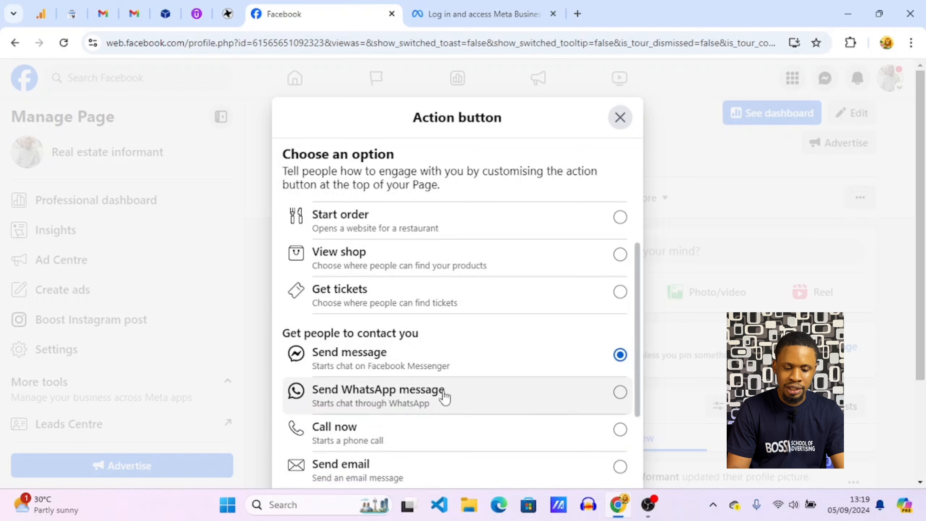
click(559, 404)
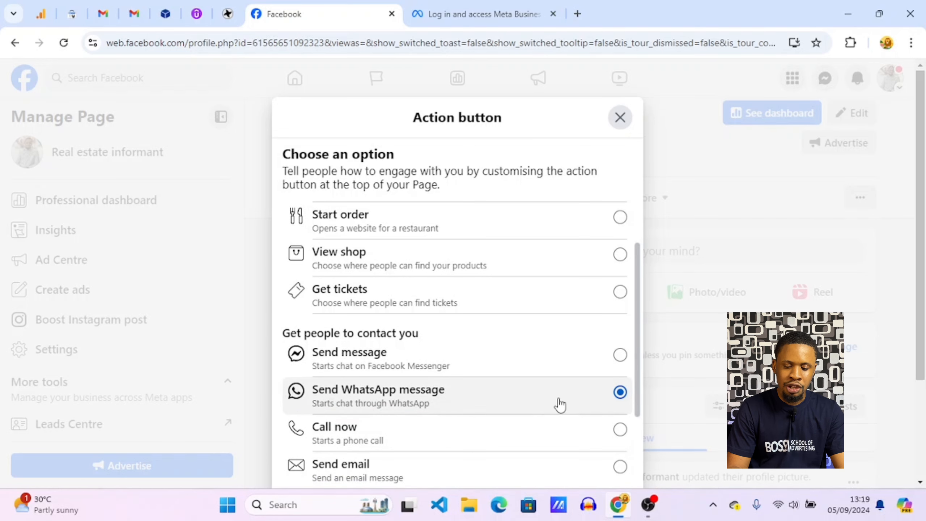
scroll(559, 404, down, 3)
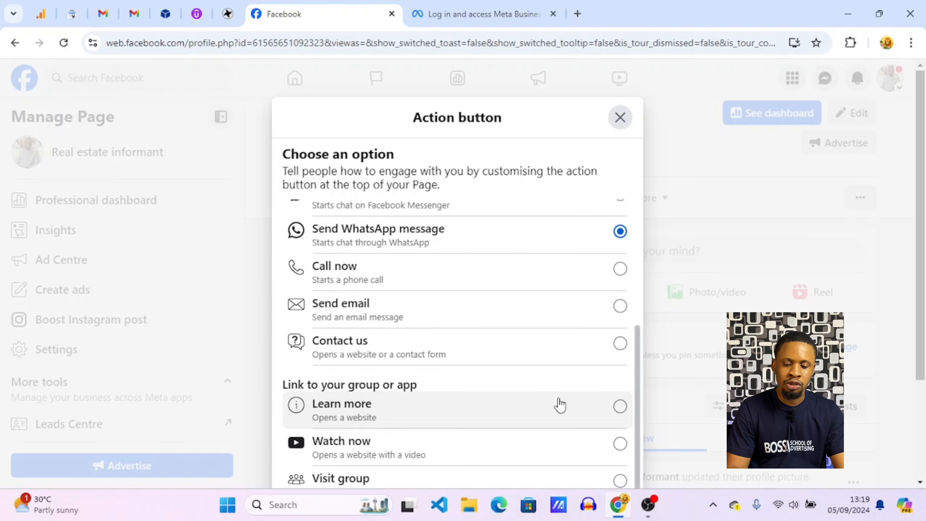
scroll(559, 404, down, 2)
scroll(584, 345, up, 5)
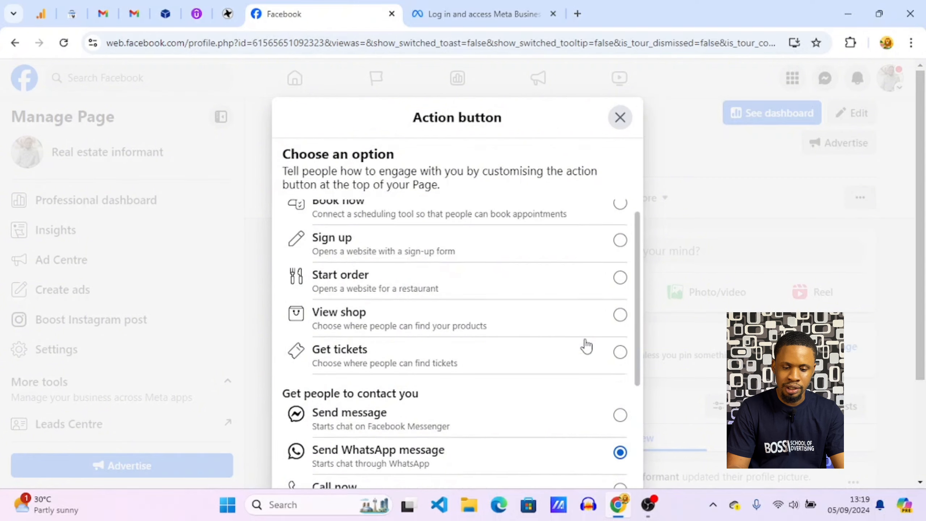
scroll(586, 345, down, 5)
scroll(586, 345, down, 3)
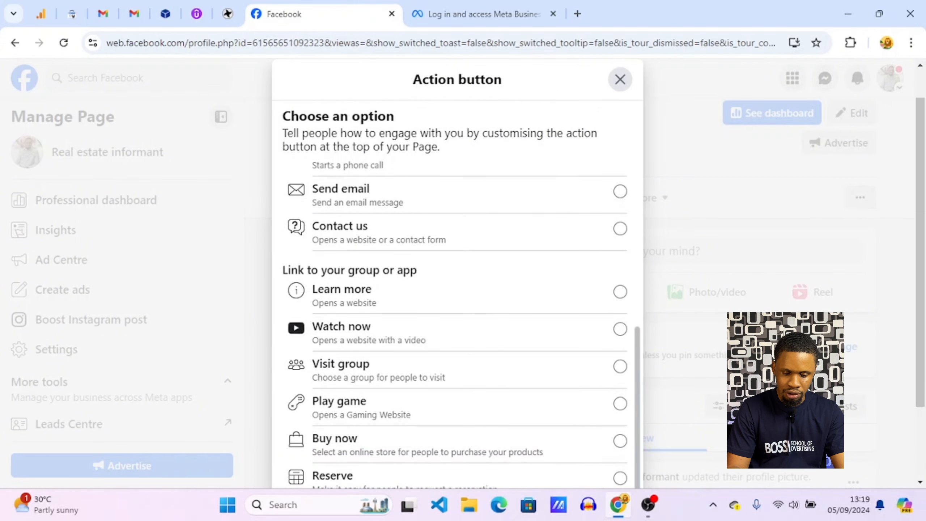
click(606, 418)
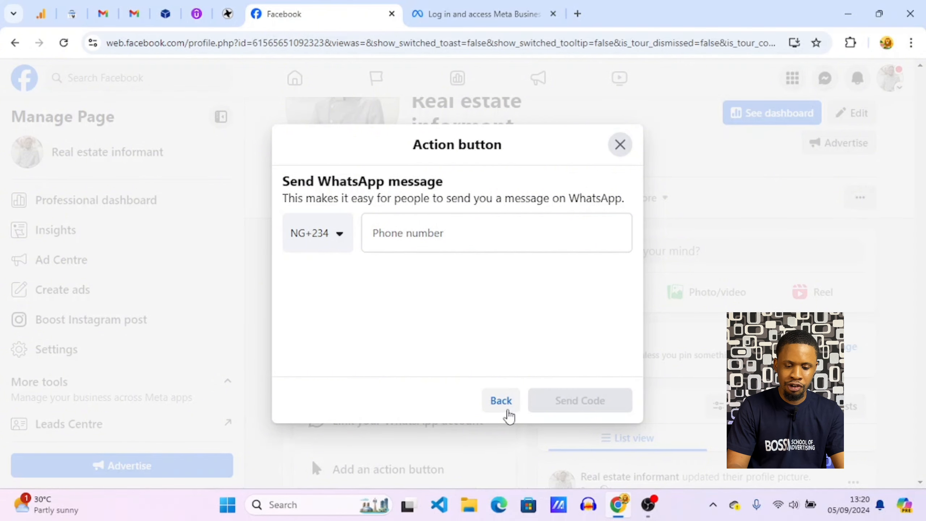
Step: Return to the list of action button options and review it from the beginning
click(500, 400)
scroll(512, 343, up, 6)
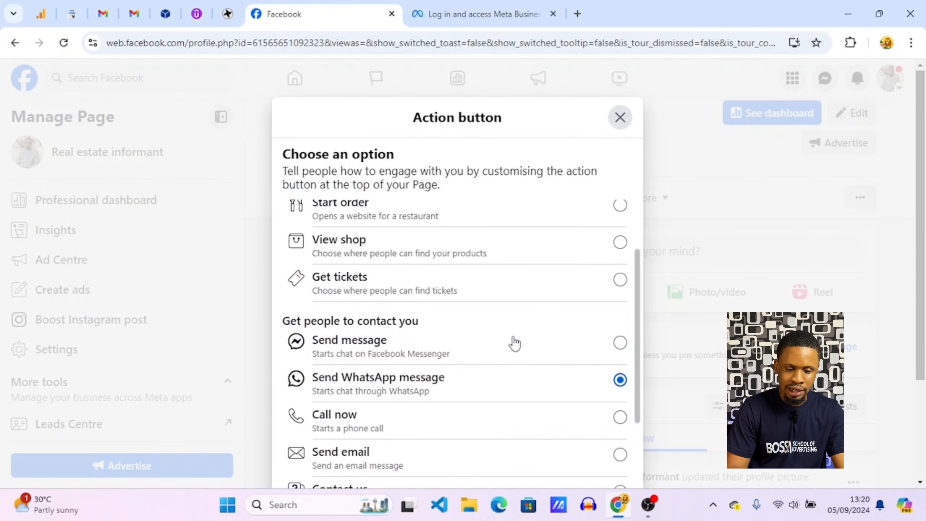
scroll(514, 343, up, 1)
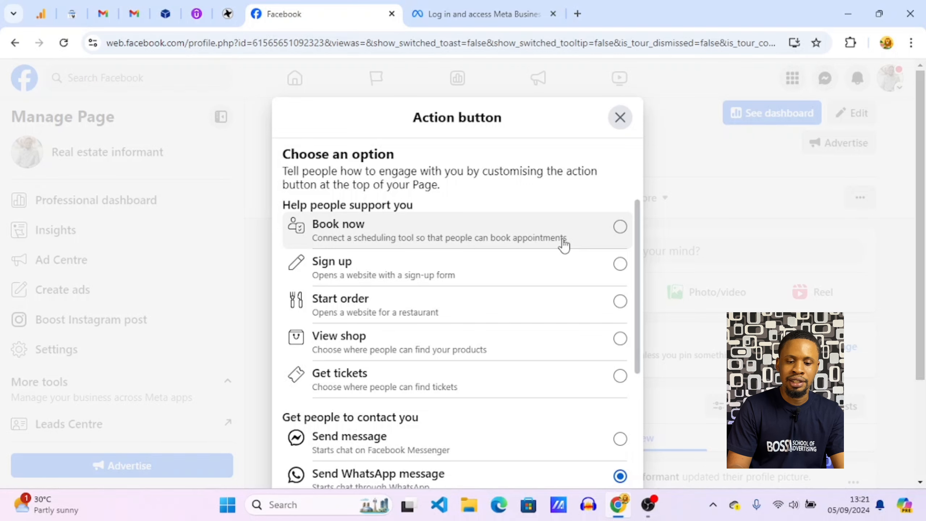
Step: Choose Book now as the Page's action button and continue to its booking tool choices
click(600, 226)
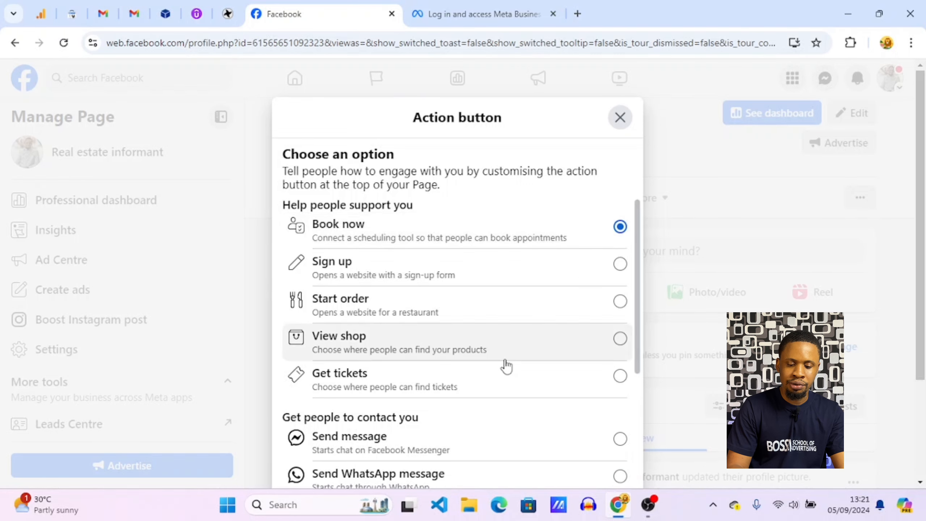
scroll(505, 366, down, 5)
scroll(687, 373, down, 3)
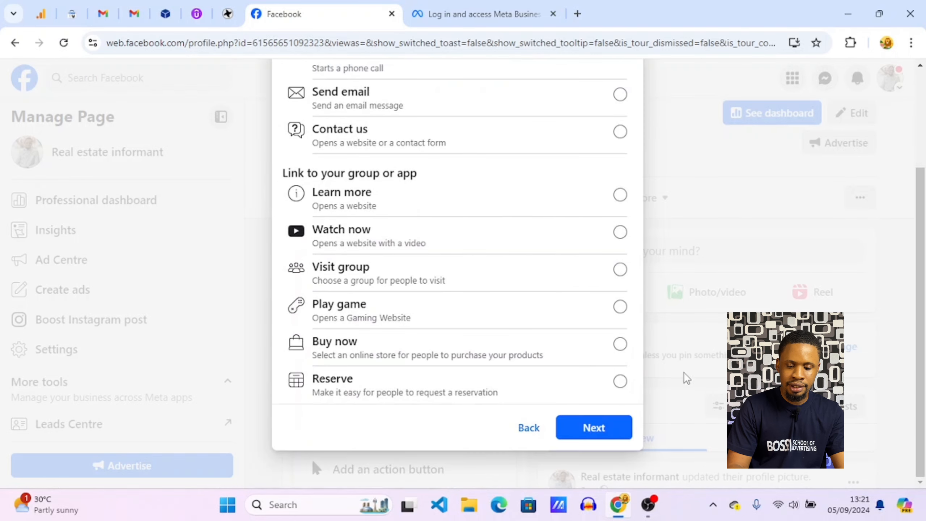
click(590, 416)
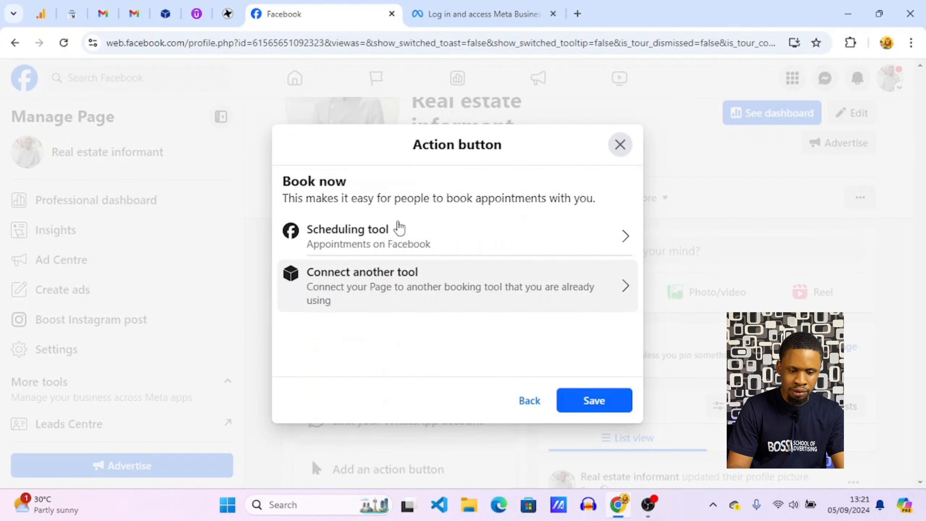
Step: Set up Book now with Facebook's Scheduling tool, check the weekly availability, and finish the appointment setup
click(424, 235)
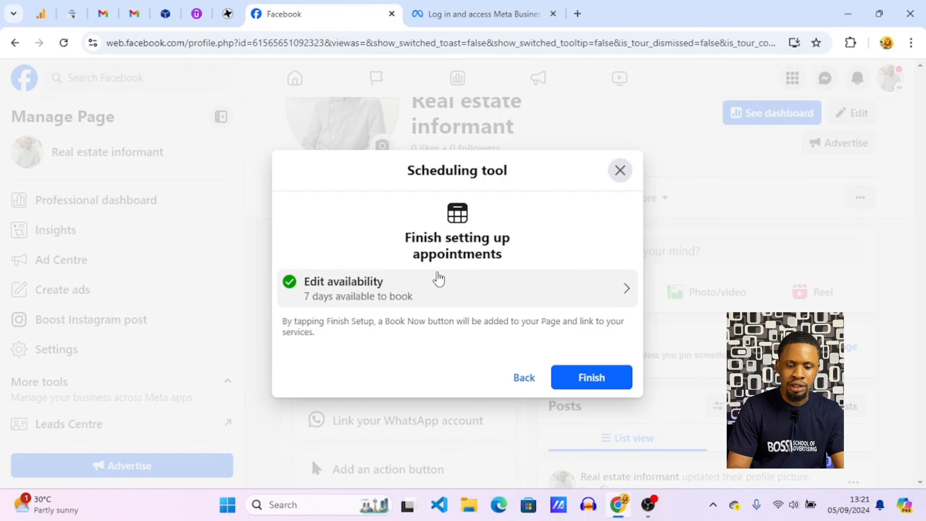
click(599, 281)
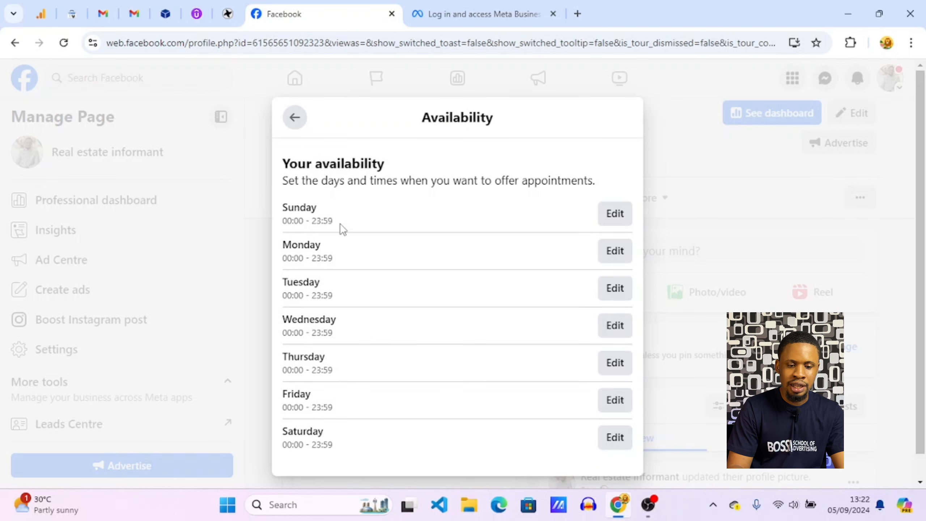
click(298, 120)
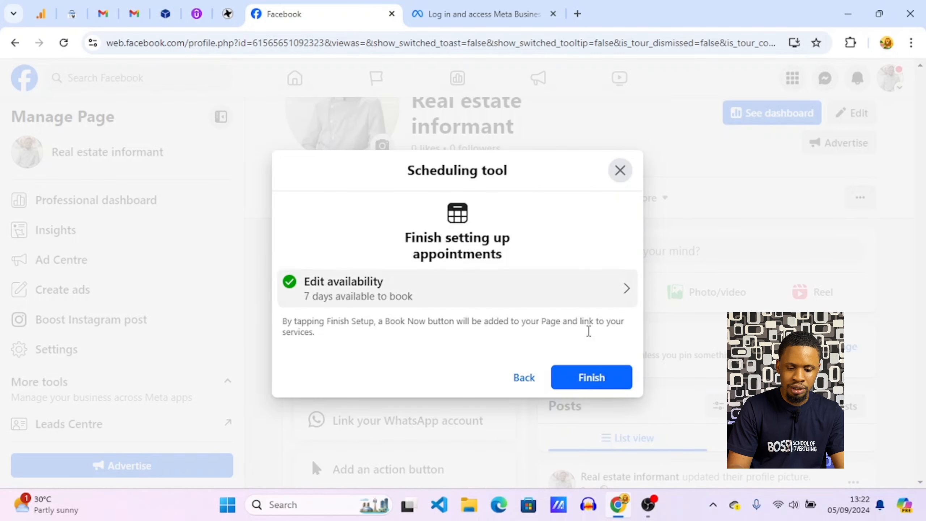
click(588, 372)
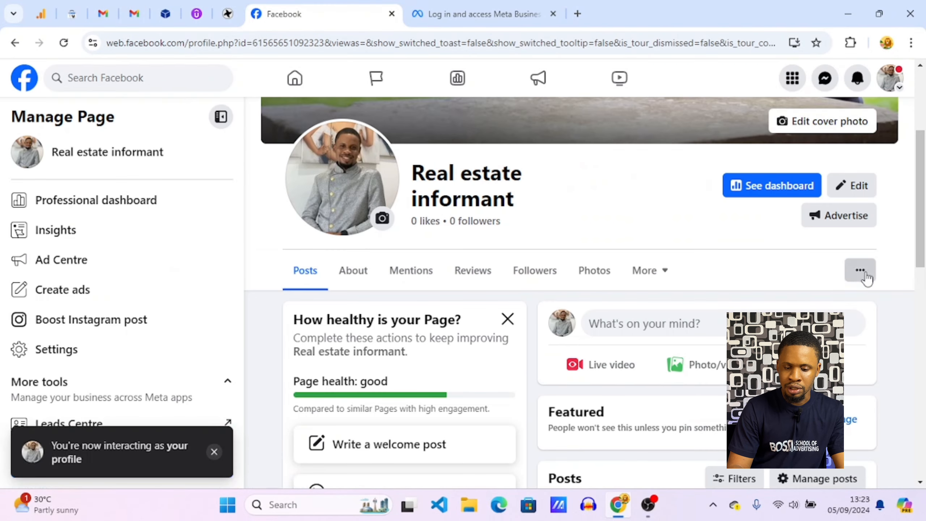
Step: Reopen the Page's action button for changing and examine the alternative options through to Reserve
click(861, 271)
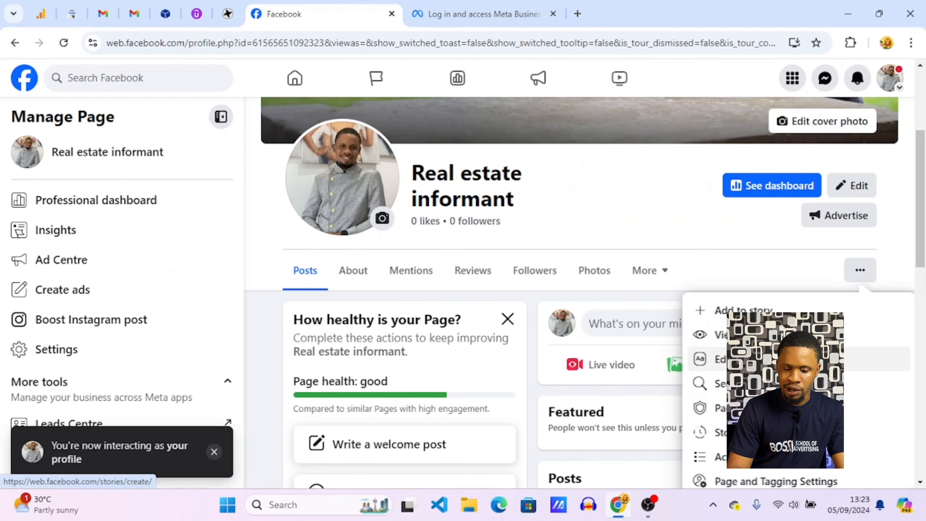
click(750, 359)
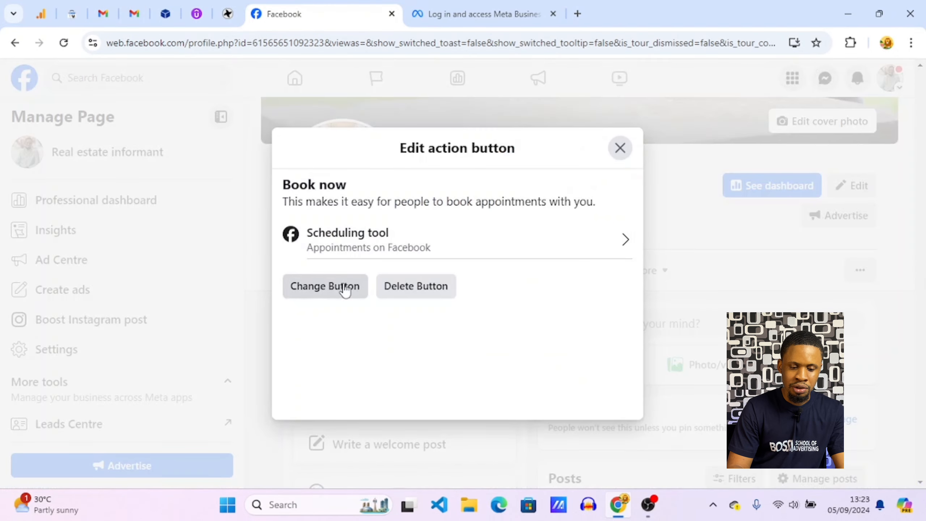
click(325, 286)
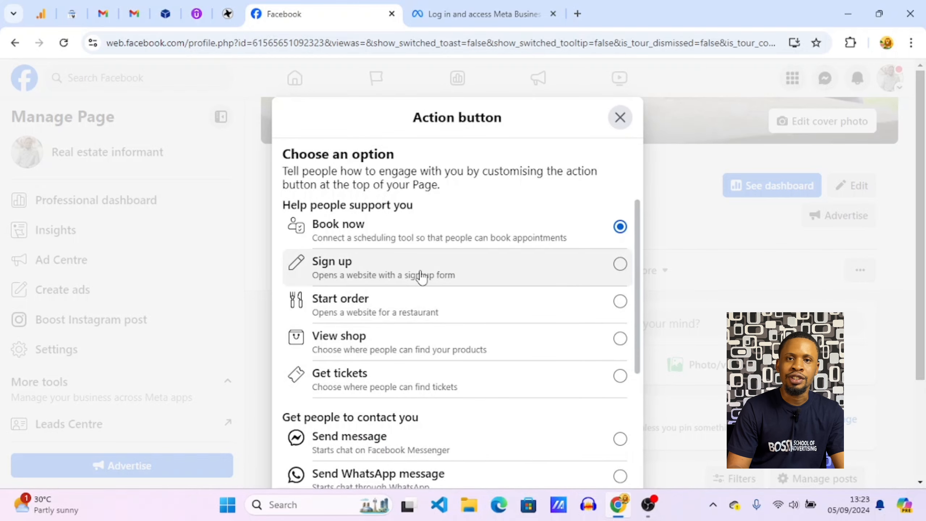
scroll(421, 276, down, 4)
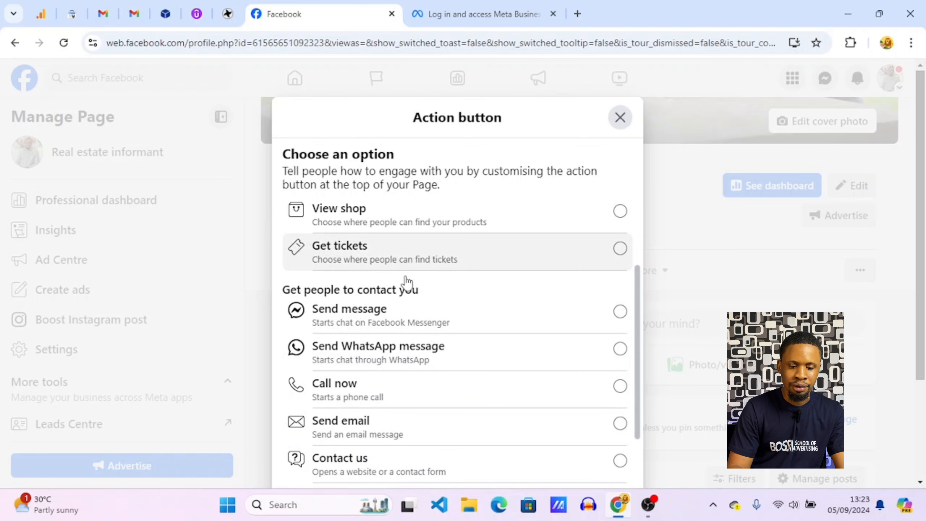
scroll(379, 325, down, 2)
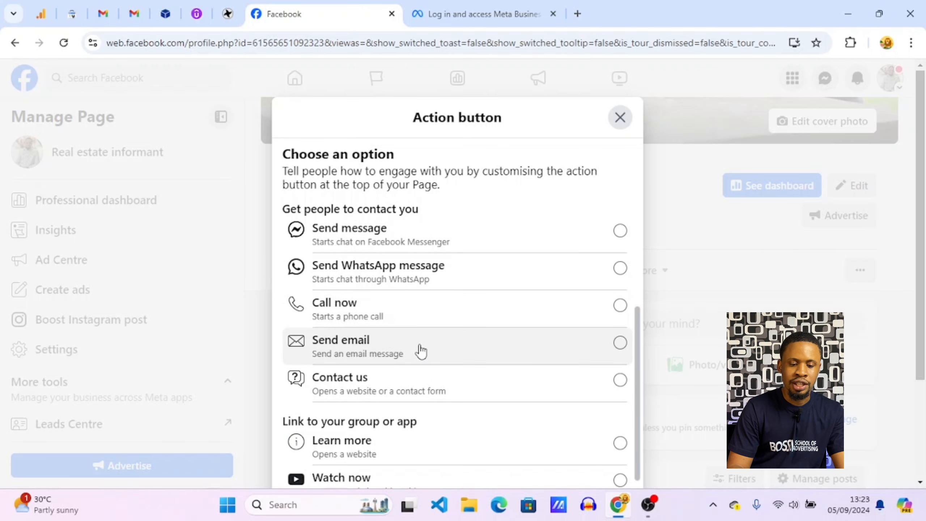
scroll(421, 351, down, 1)
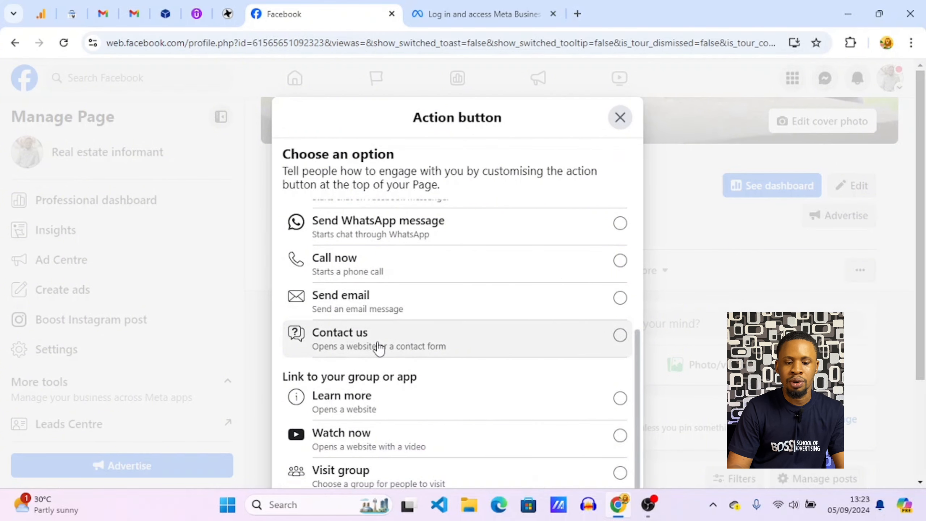
scroll(379, 349, down, 1)
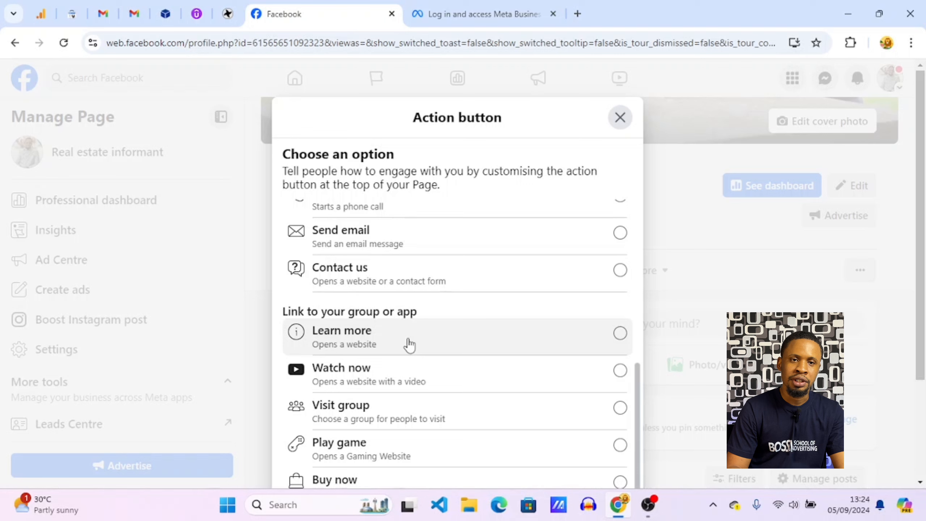
scroll(408, 344, down, 1)
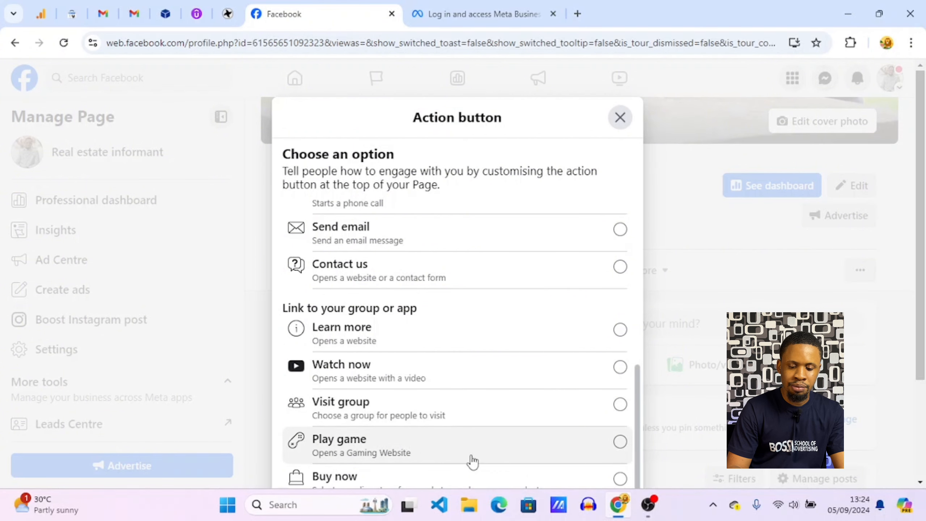
scroll(472, 461, down, 3)
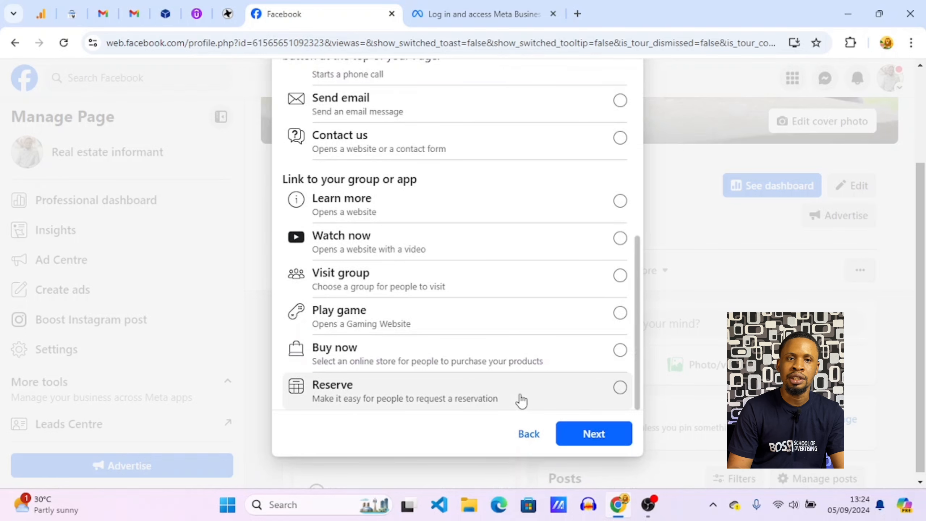
Step: Compare the support, contact and link options for the action button once more, and close the selection without changing it
scroll(521, 400, up, 8)
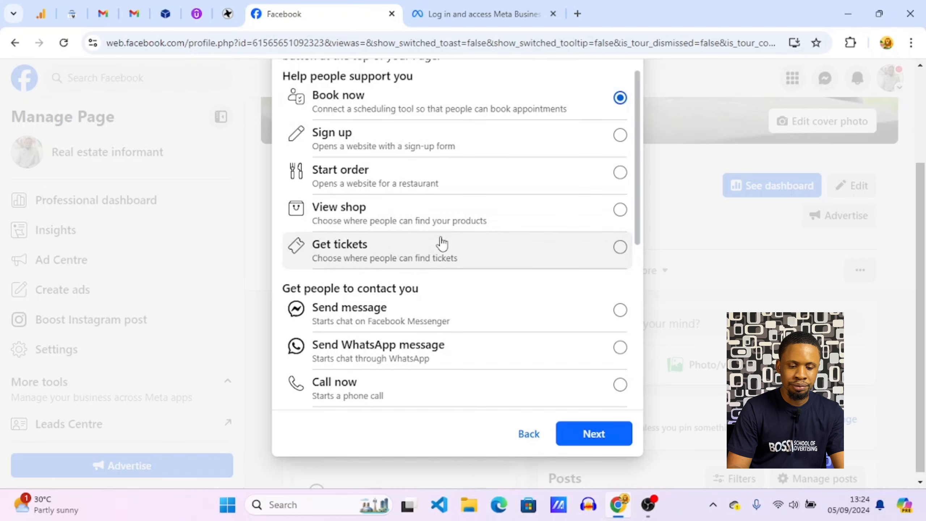
scroll(438, 242, down, 3)
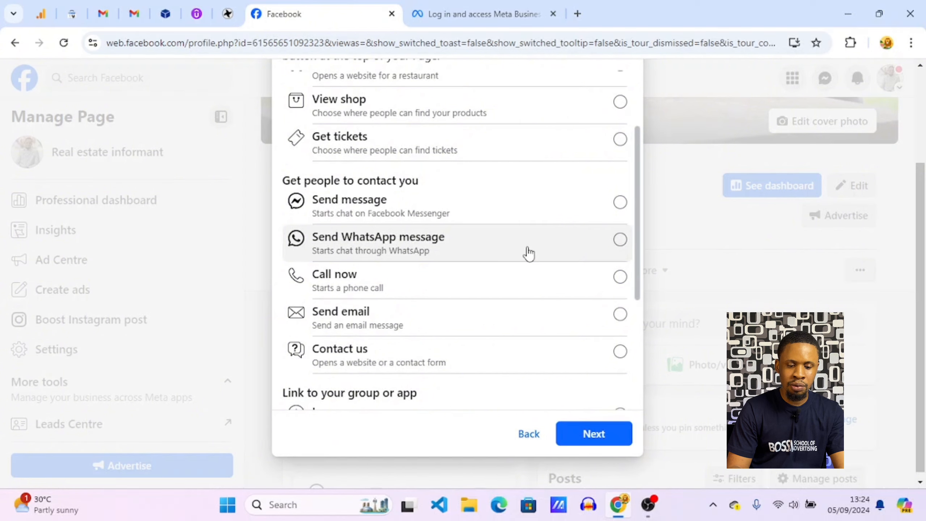
scroll(526, 253, down, 2)
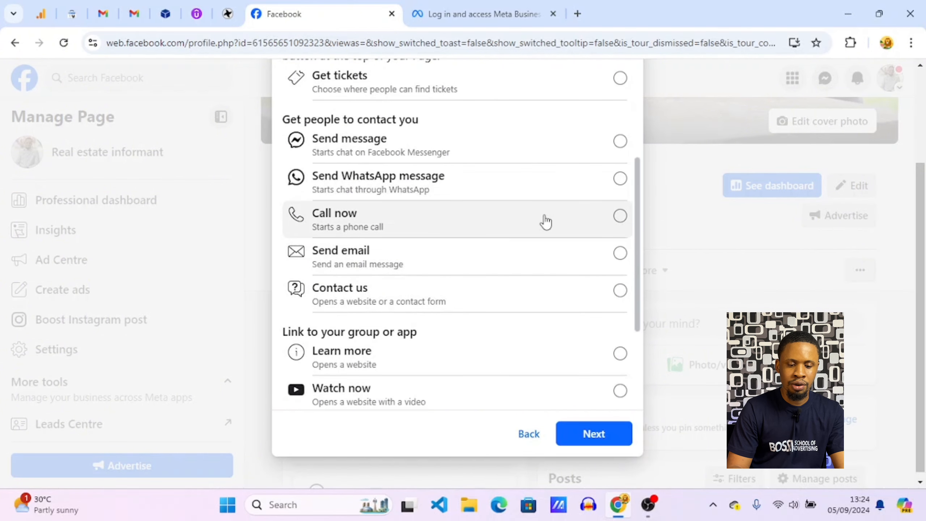
scroll(544, 221, down, 3)
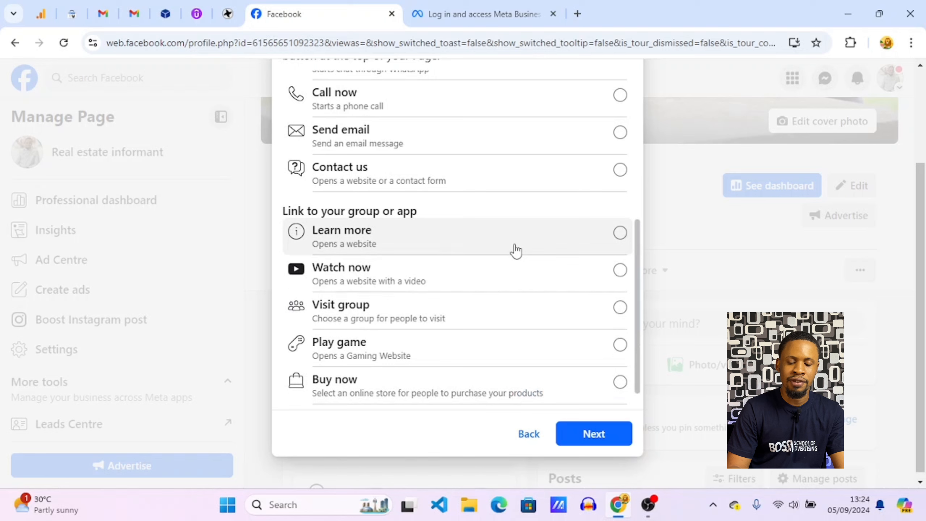
scroll(558, 249, up, 4)
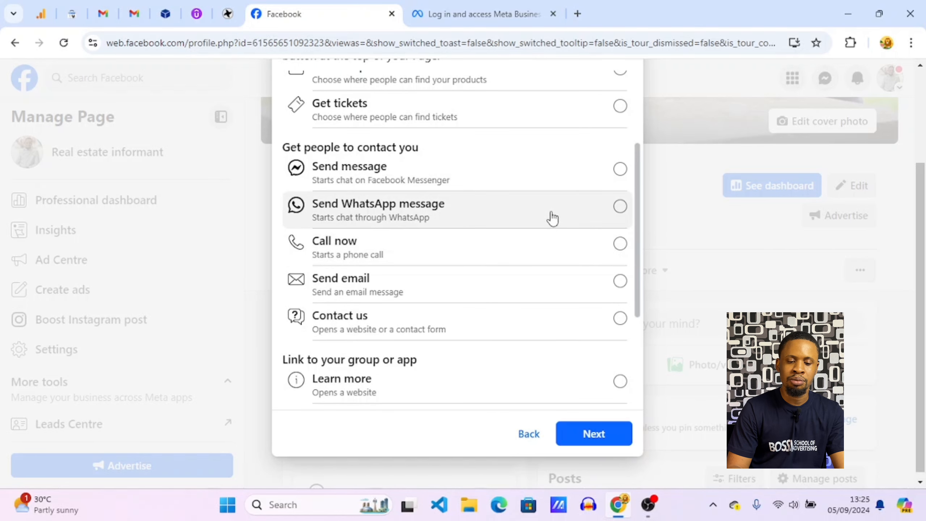
scroll(551, 218, up, 2)
scroll(550, 217, up, 2)
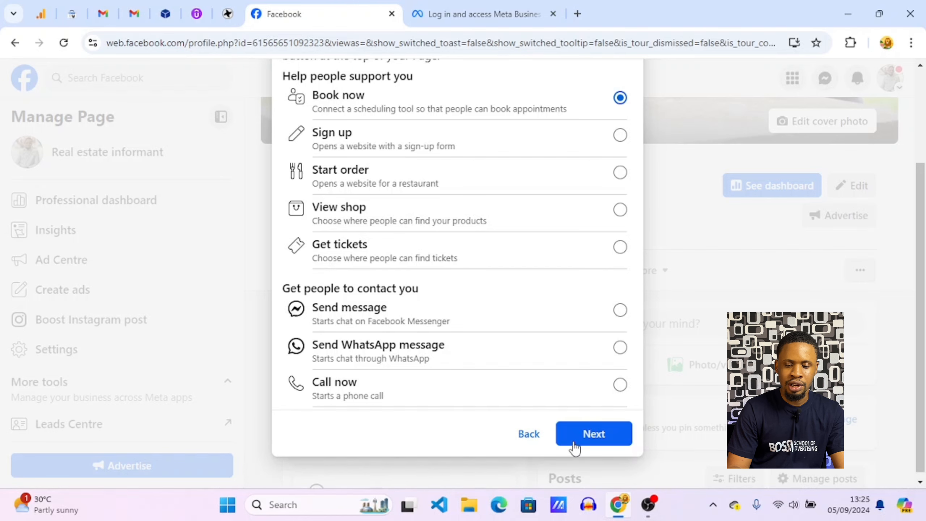
scroll(689, 381, up, 4)
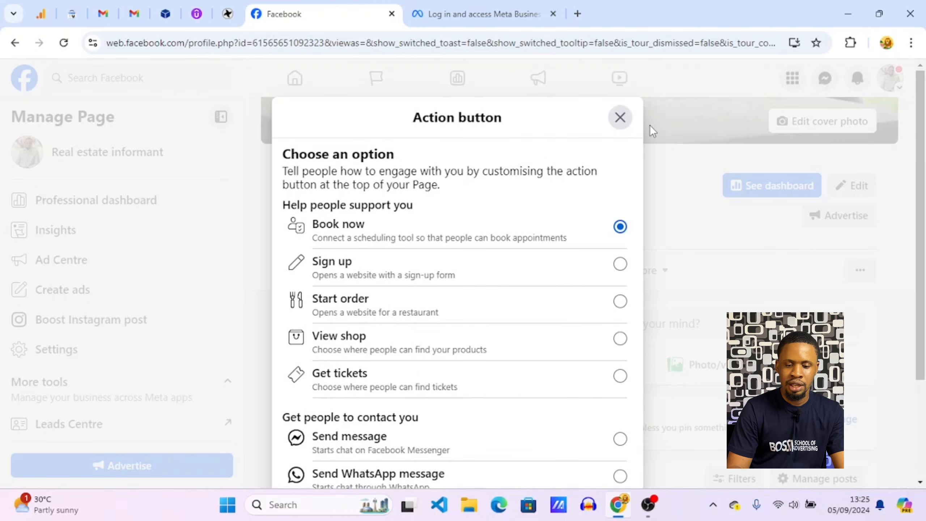
click(621, 118)
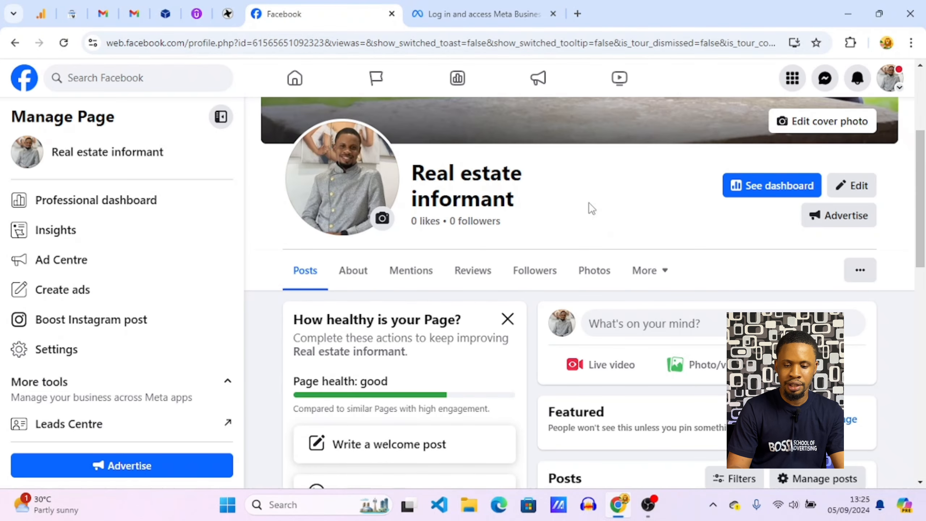
scroll(591, 208, down, 1)
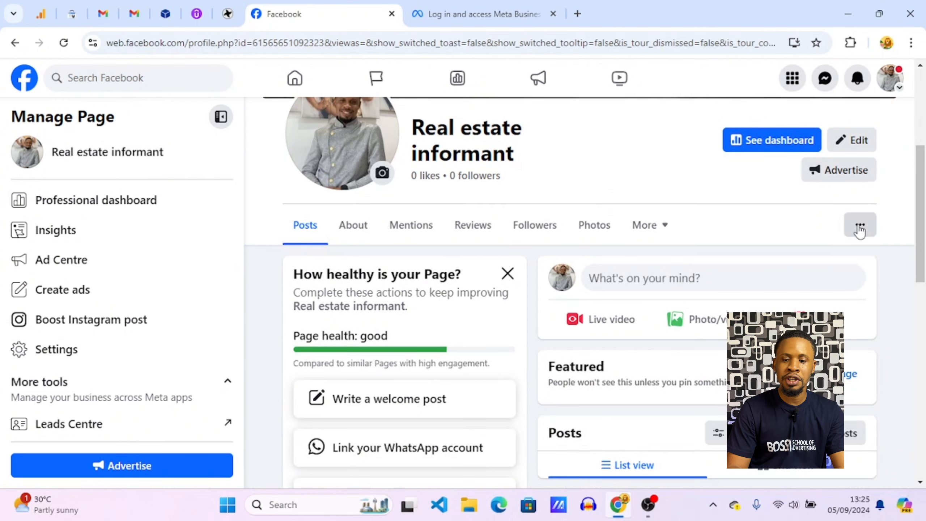
click(874, 228)
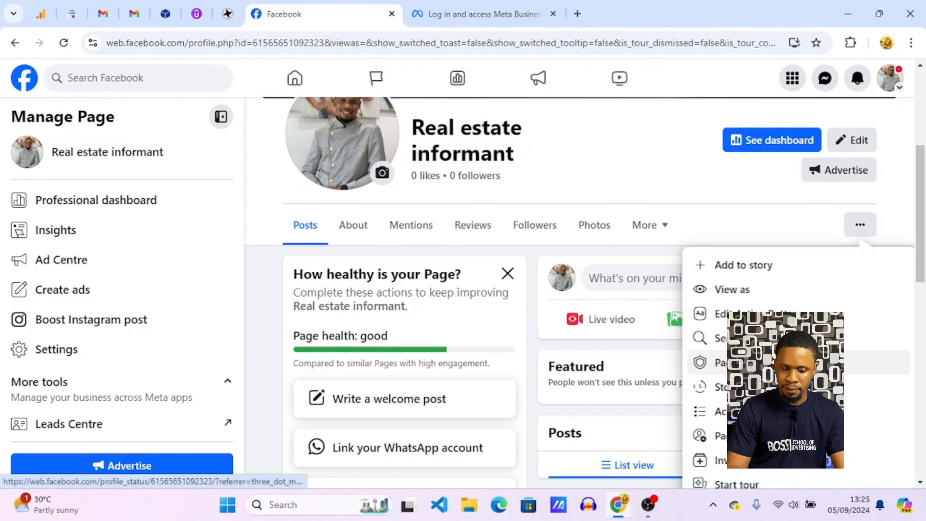
scroll(783, 364, down, 1)
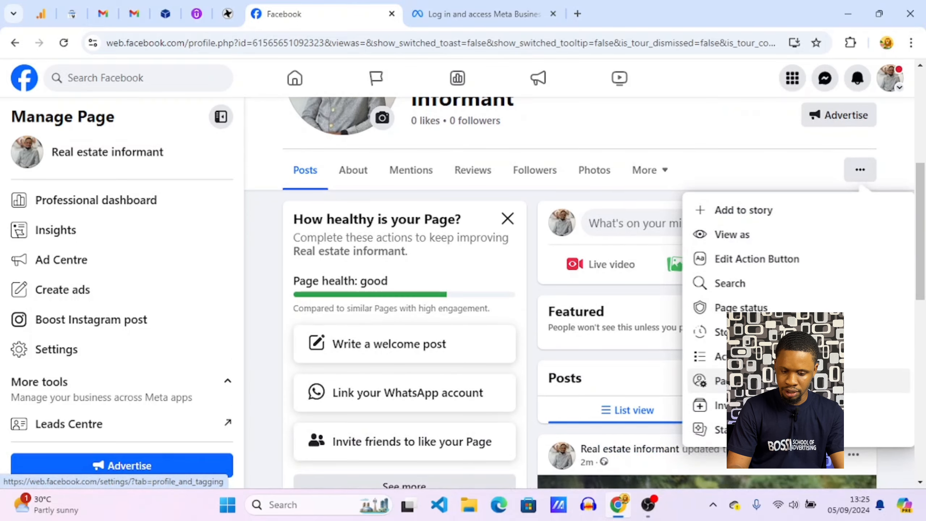
scroll(783, 379, up, 2)
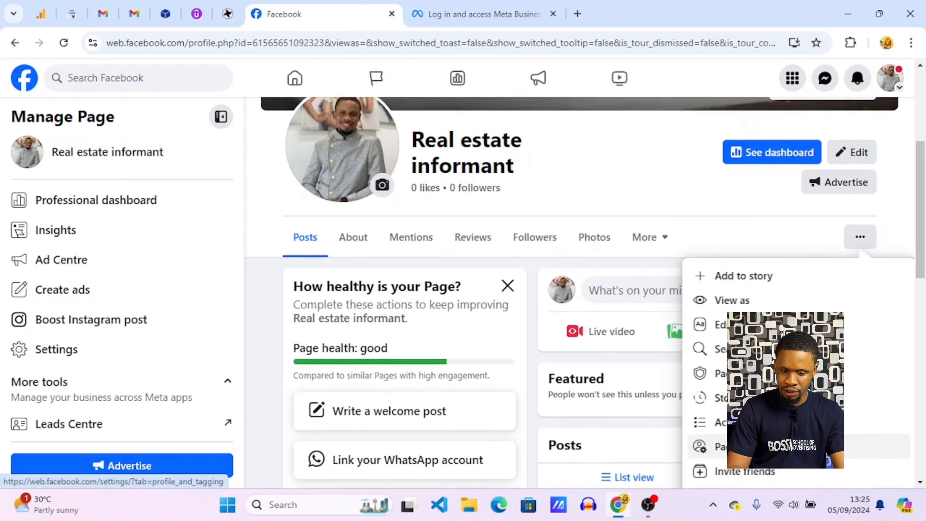
click(863, 245)
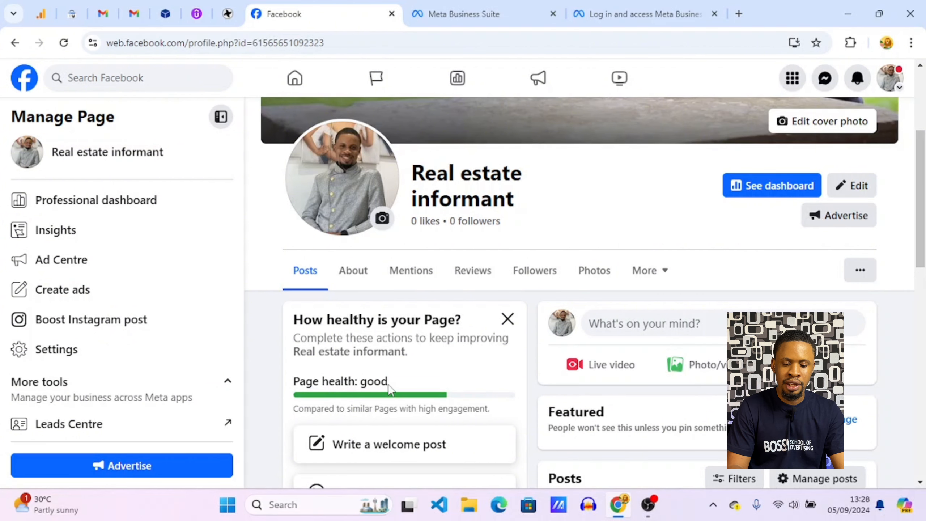
Step: Review the Page health suggestions and open the full list of setup steps to examine the remaining ones
scroll(389, 389, down, 2)
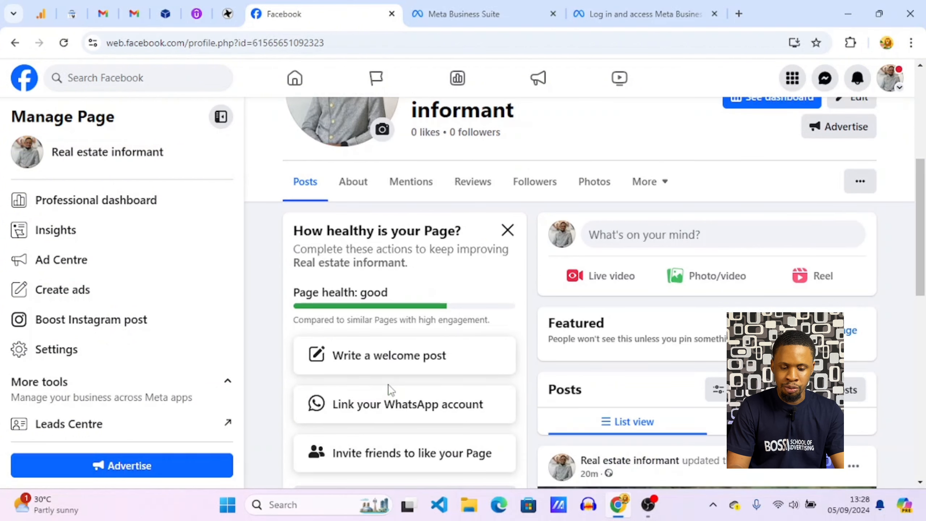
scroll(389, 388, down, 1)
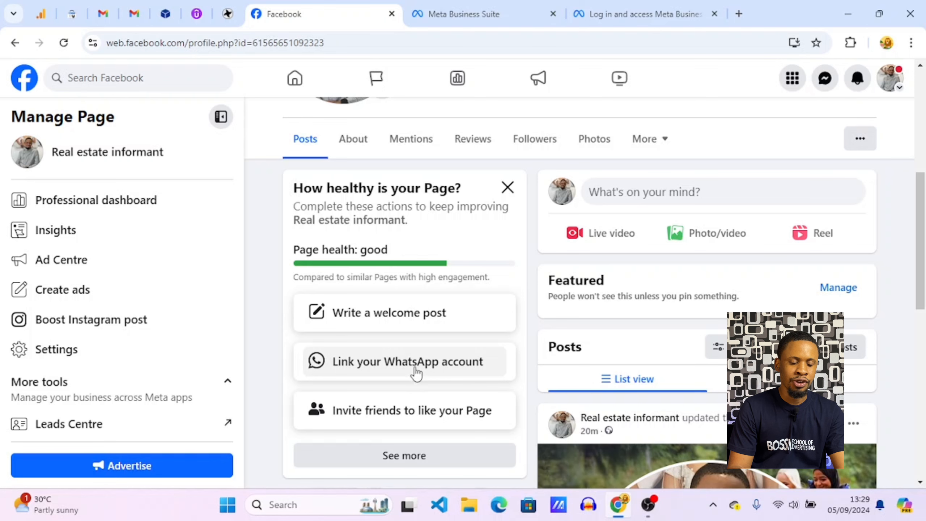
scroll(416, 373, down, 3)
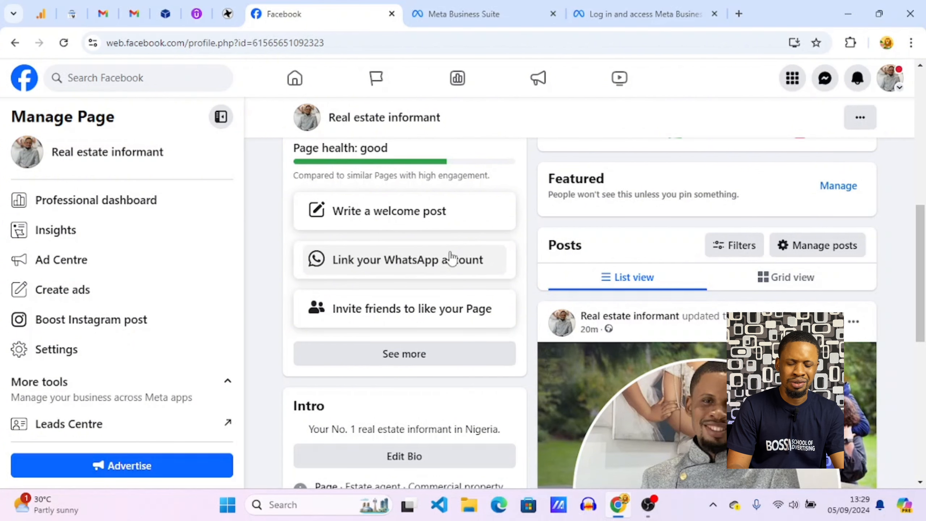
scroll(419, 278, up, 1)
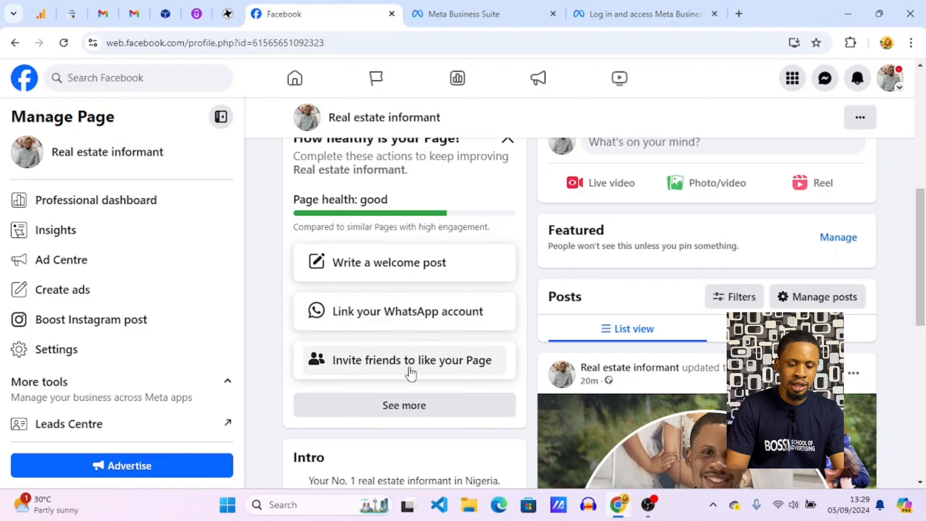
click(419, 406)
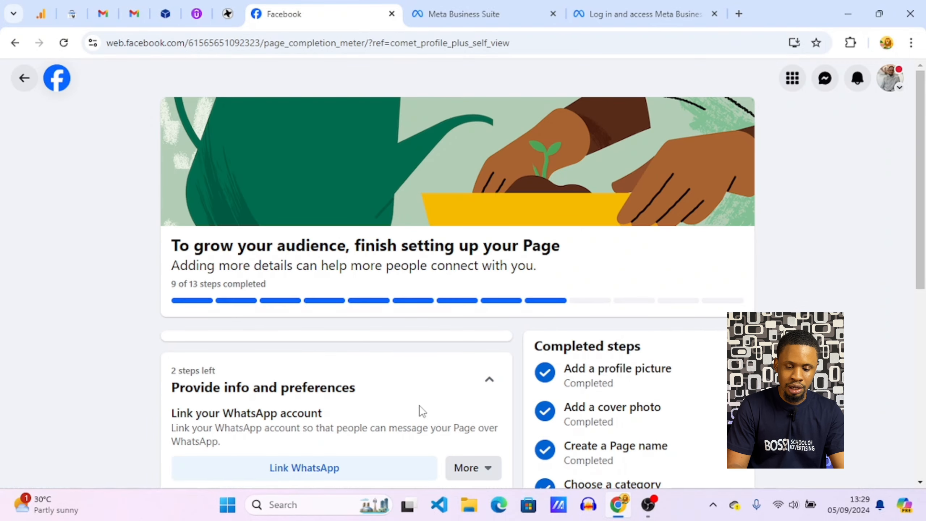
scroll(422, 411, down, 4)
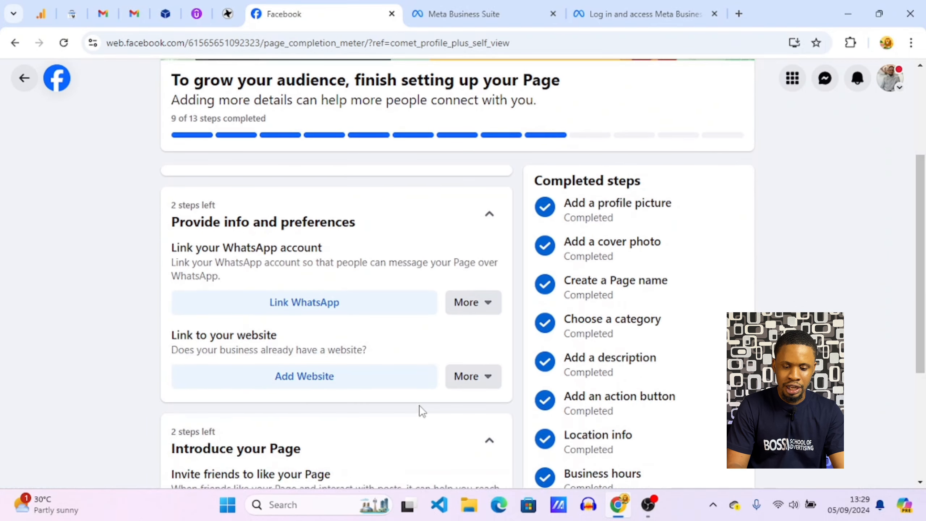
Step: Return to the Page, reopen the full list of setup steps, and examine the unfinished WhatsApp, website, friend invitation and welcome post items
click(18, 81)
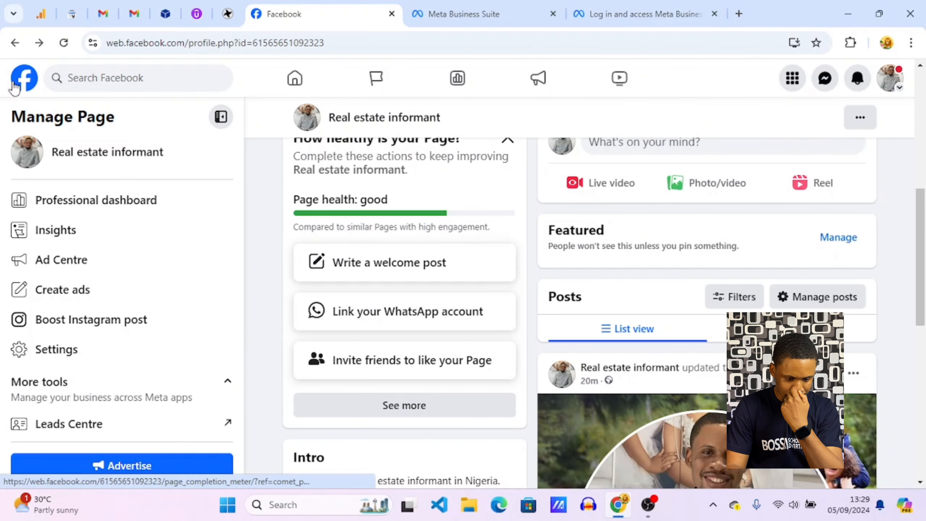
click(415, 410)
scroll(503, 392, down, 7)
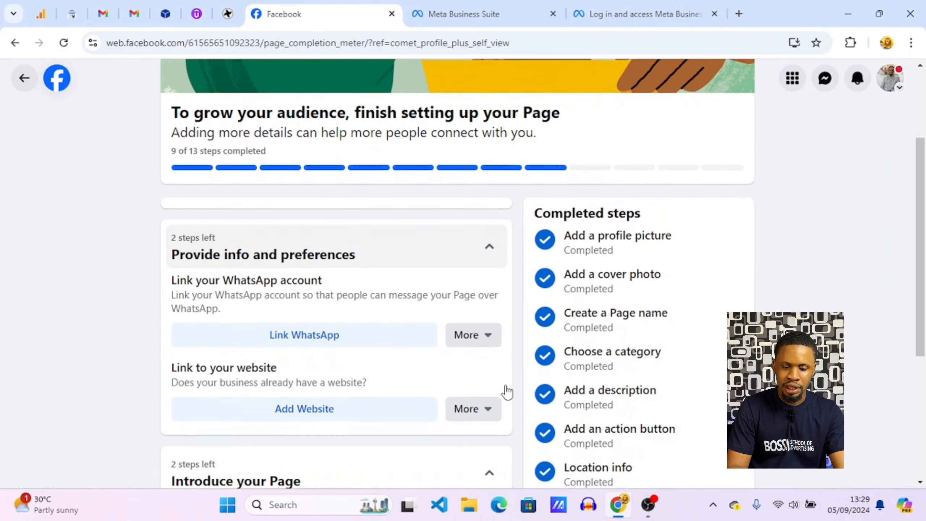
scroll(505, 389, up, 2)
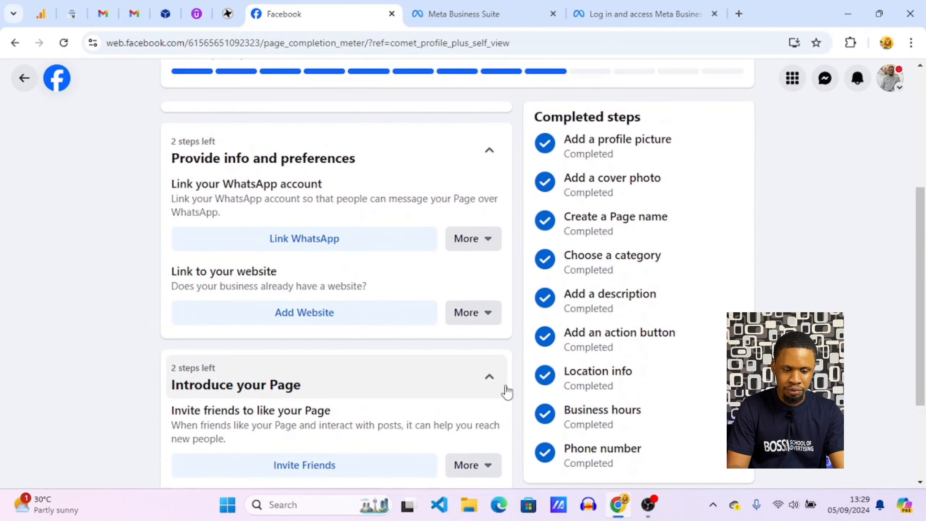
scroll(505, 389, down, 1)
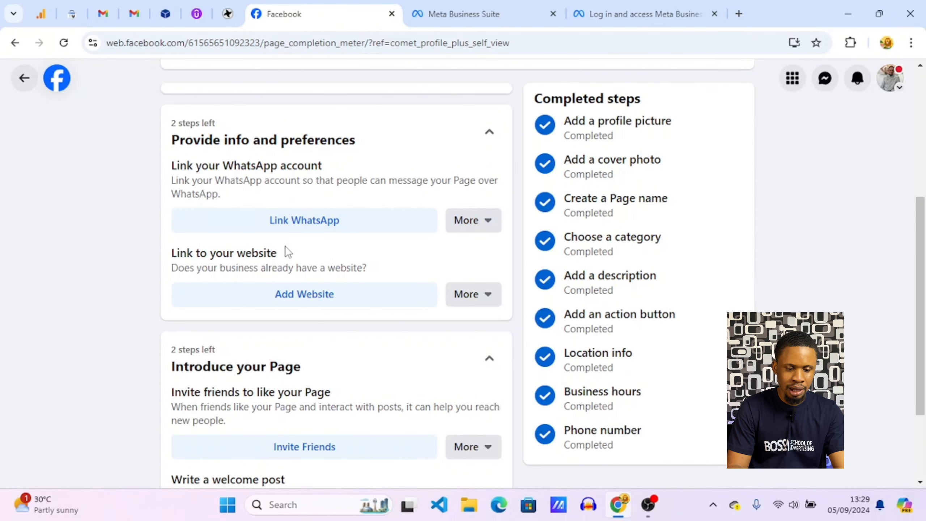
scroll(389, 290, down, 3)
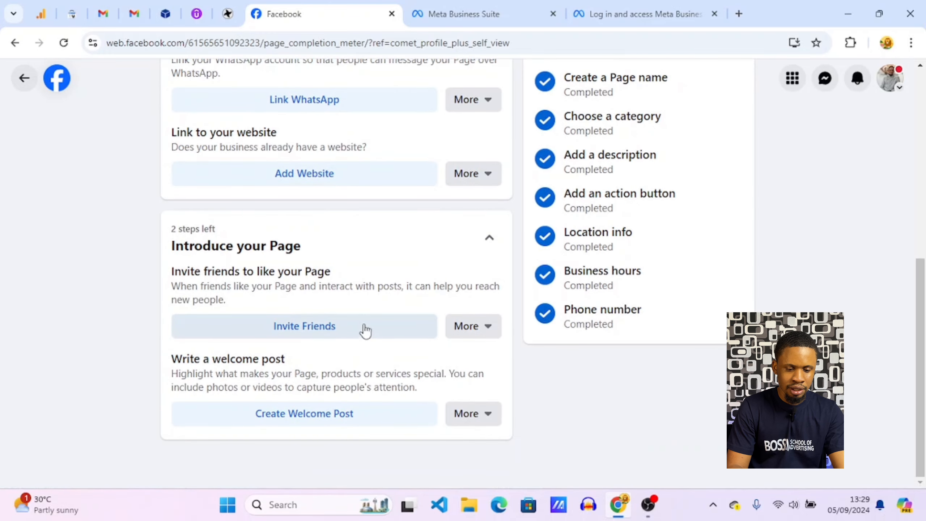
scroll(410, 350, up, 10)
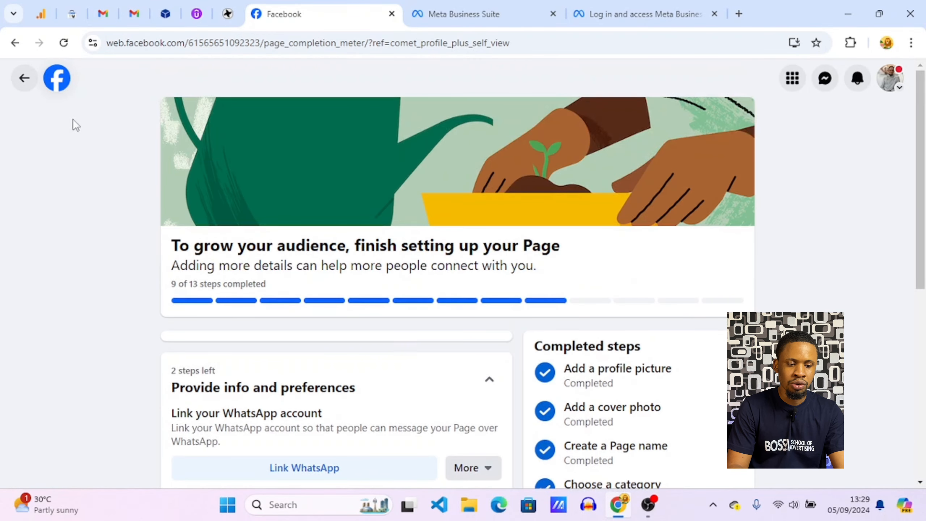
Step: Leave the setup steps for the Page and look over its header and the Page management options
click(25, 86)
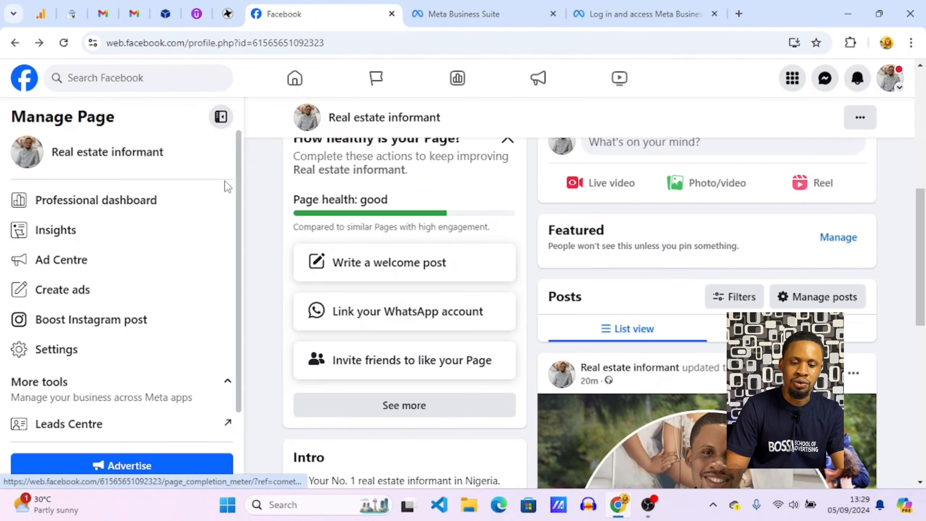
scroll(444, 226, up, 4)
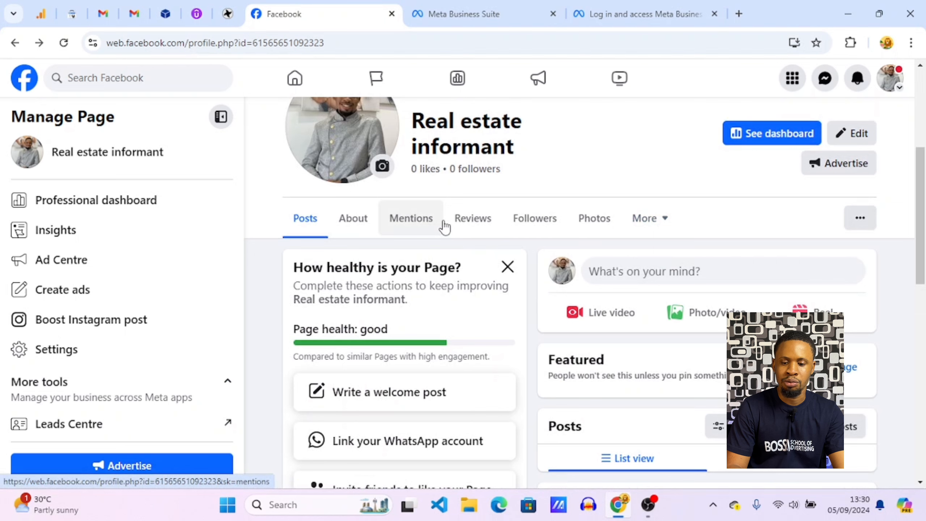
scroll(444, 226, up, 3)
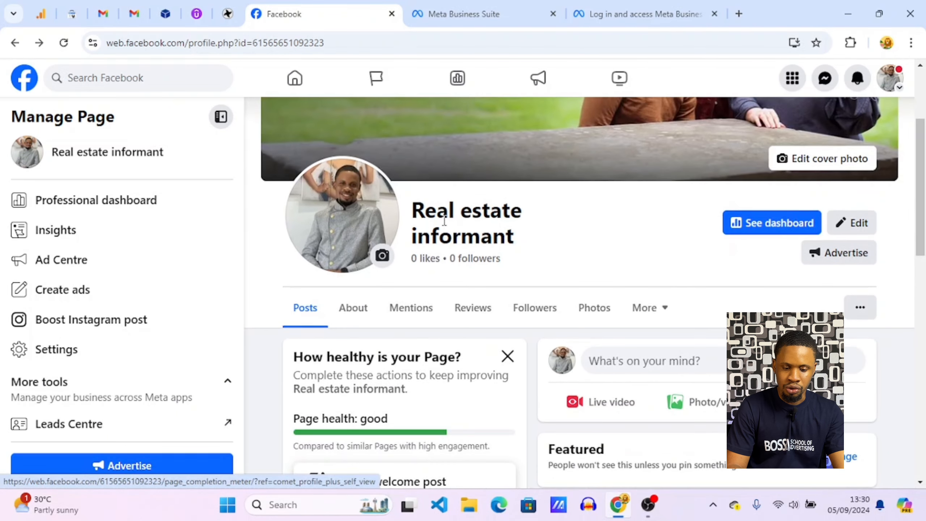
scroll(126, 329, down, 1)
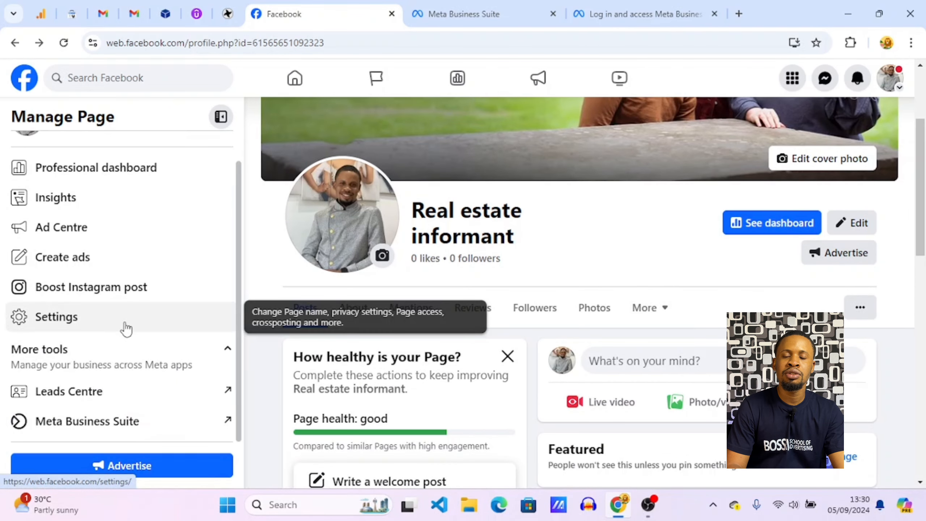